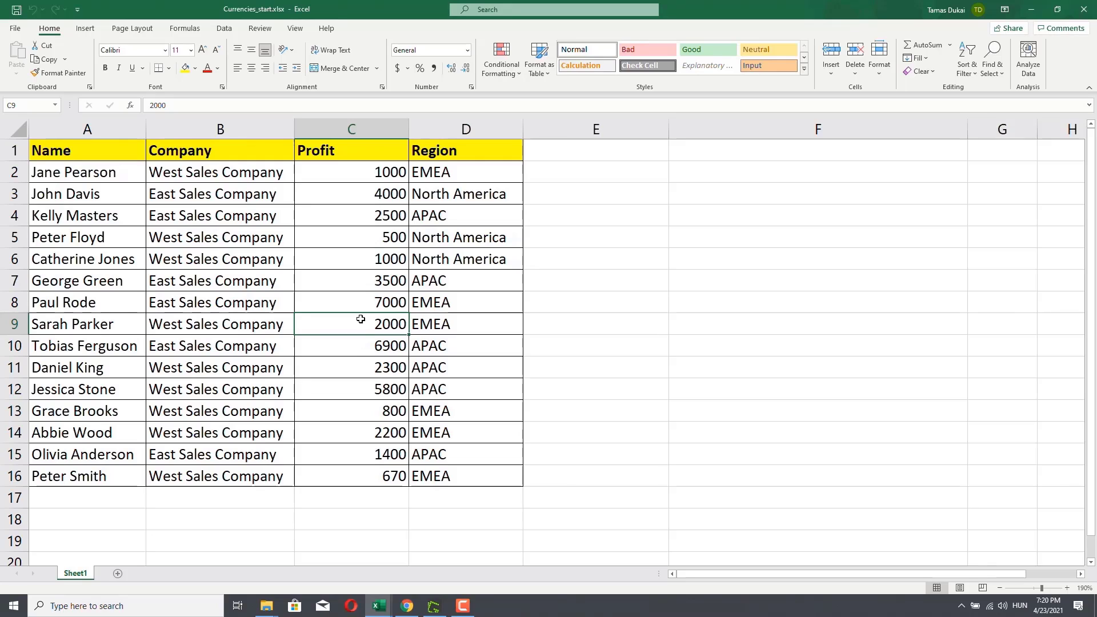
pyautogui.click(352, 350)
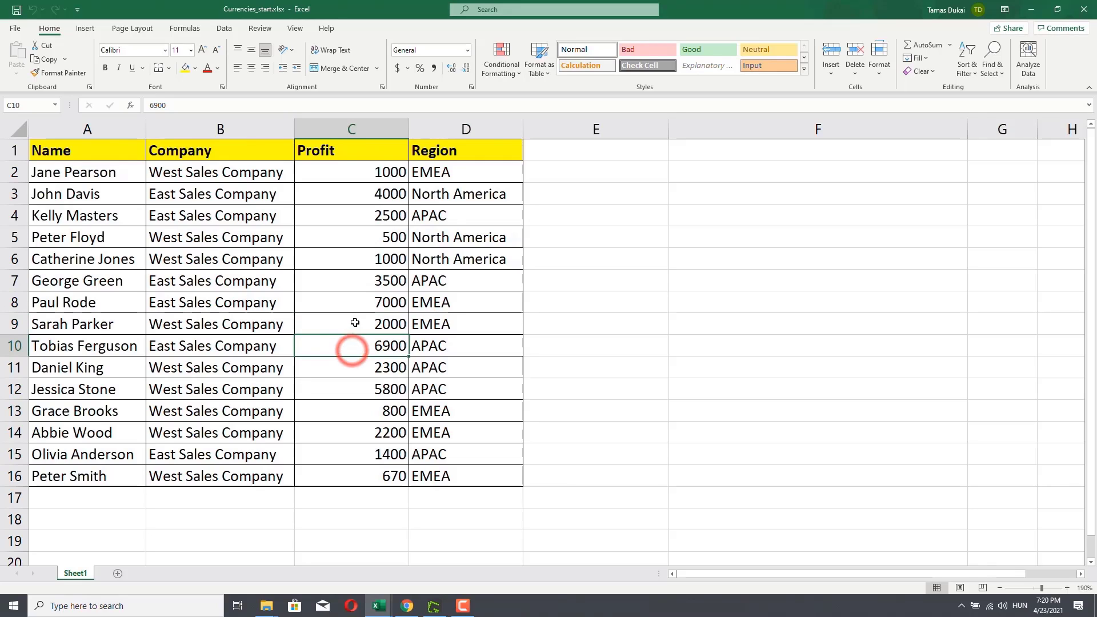
pyautogui.click(355, 323)
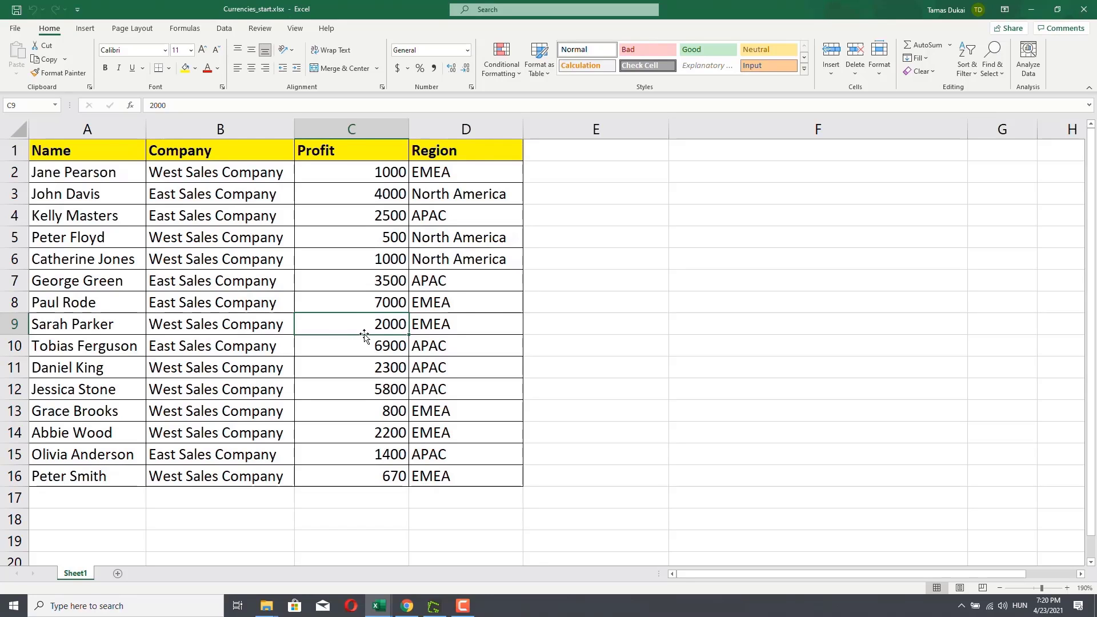
# Apply the Currency number format to the first value in the Profit column, cell C2.
pyautogui.click(338, 174)
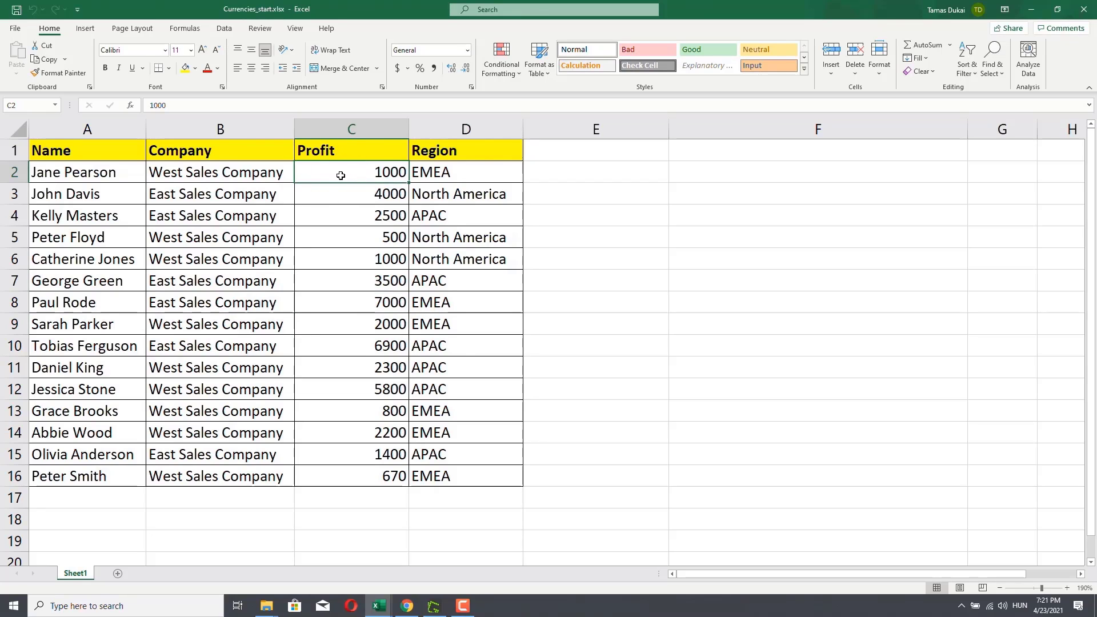
pyautogui.click(408, 69)
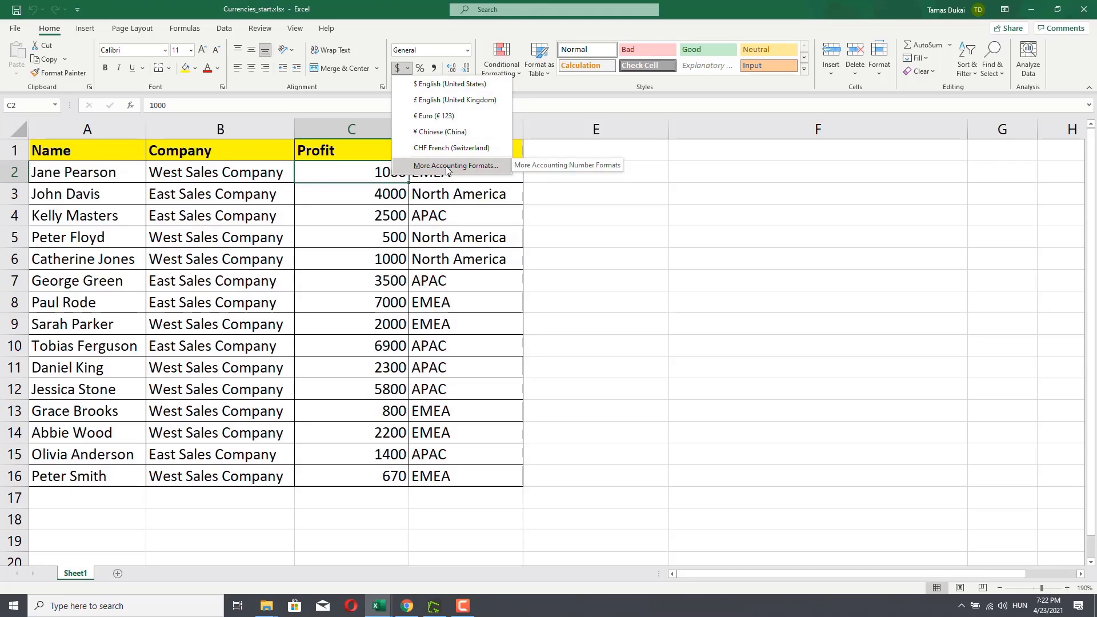
pyautogui.click(560, 200)
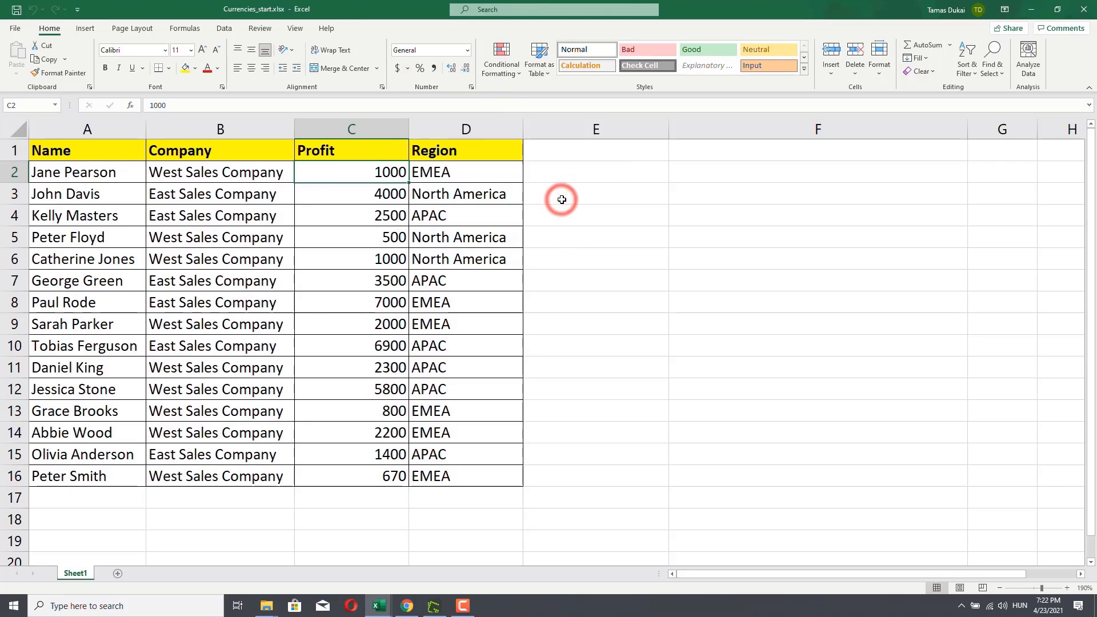
pyautogui.click(468, 52)
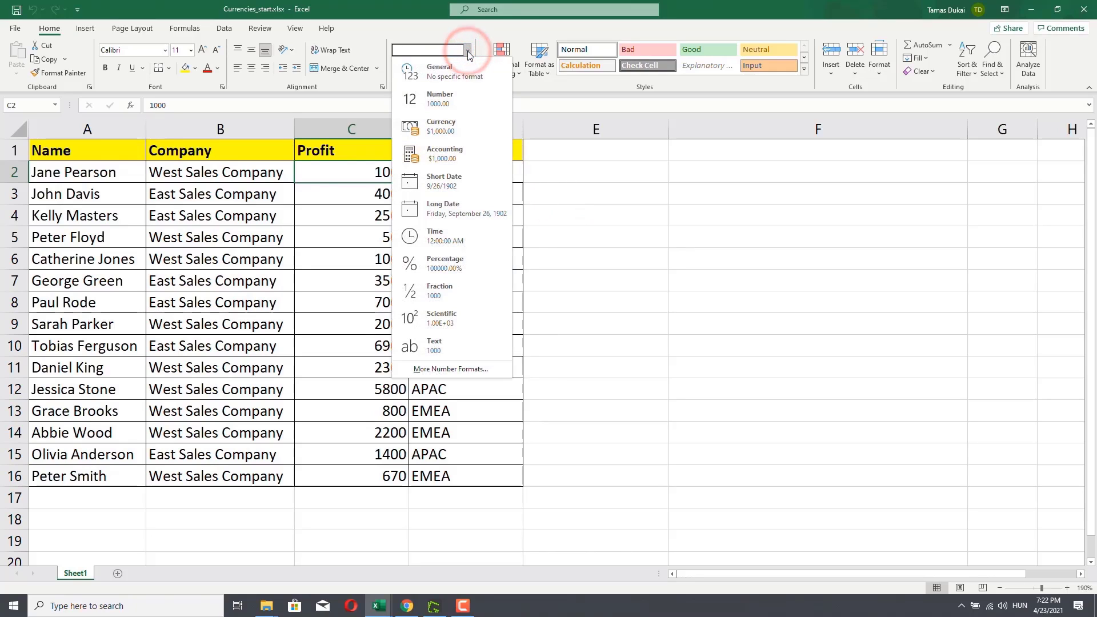
pyautogui.click(440, 133)
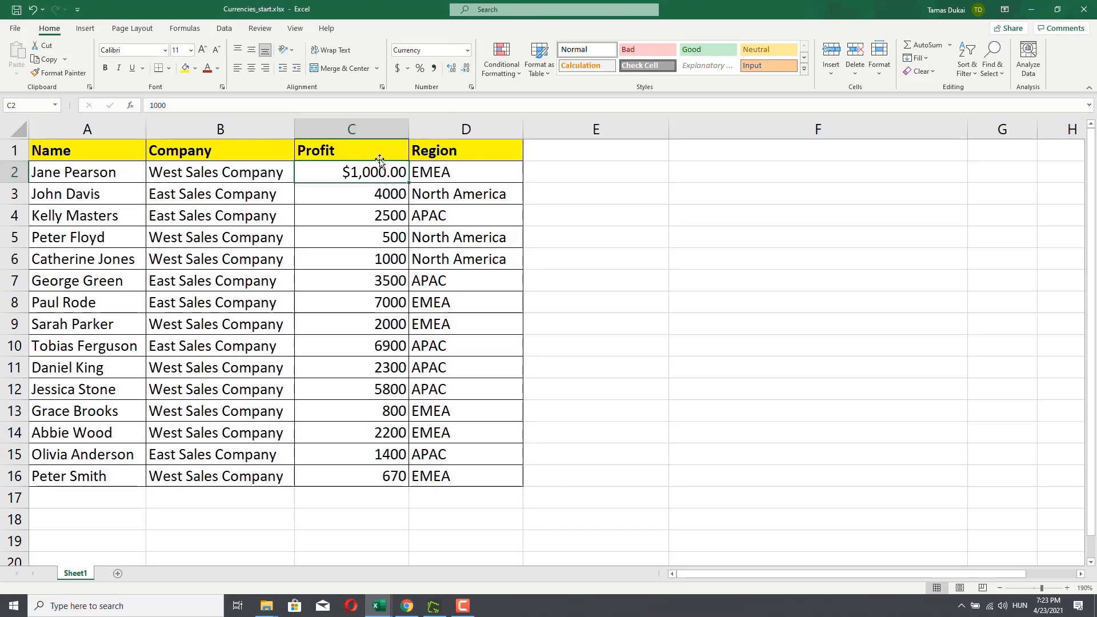
# Remove the two decimal places from the currency value in C2 and restore them.
pyautogui.click(469, 72)
pyautogui.click(469, 72)
pyautogui.click(455, 69)
pyautogui.click(456, 71)
# Change the currency symbol of cell C2 to € Euro (€ 123) in its cell format.
pyautogui.click(471, 87)
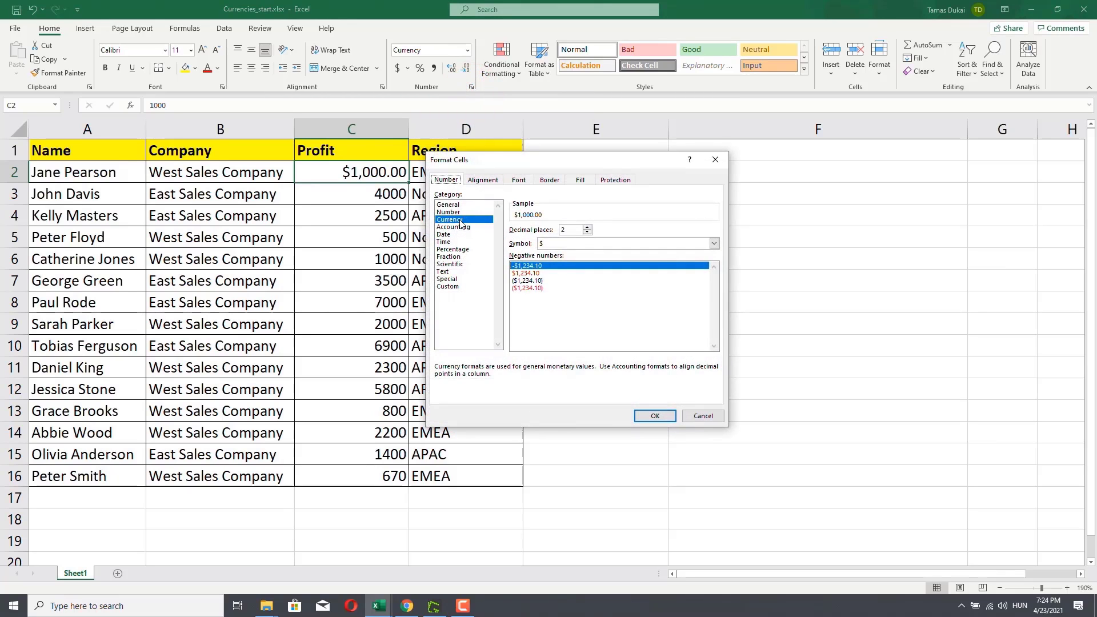
pyautogui.click(714, 244)
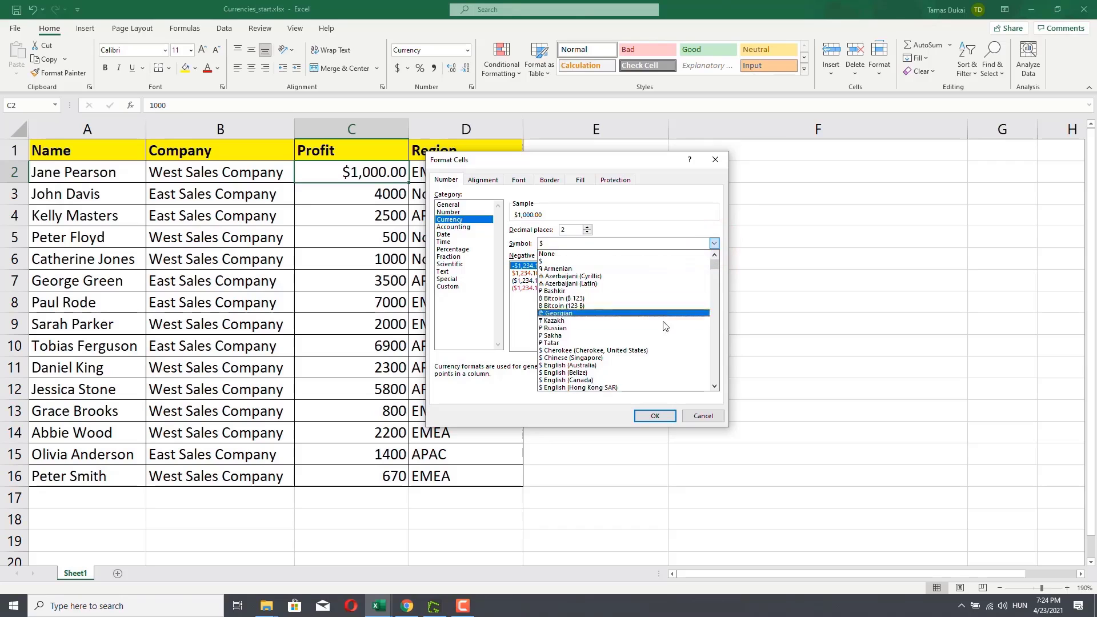
pyautogui.scroll(-10, 663, 323)
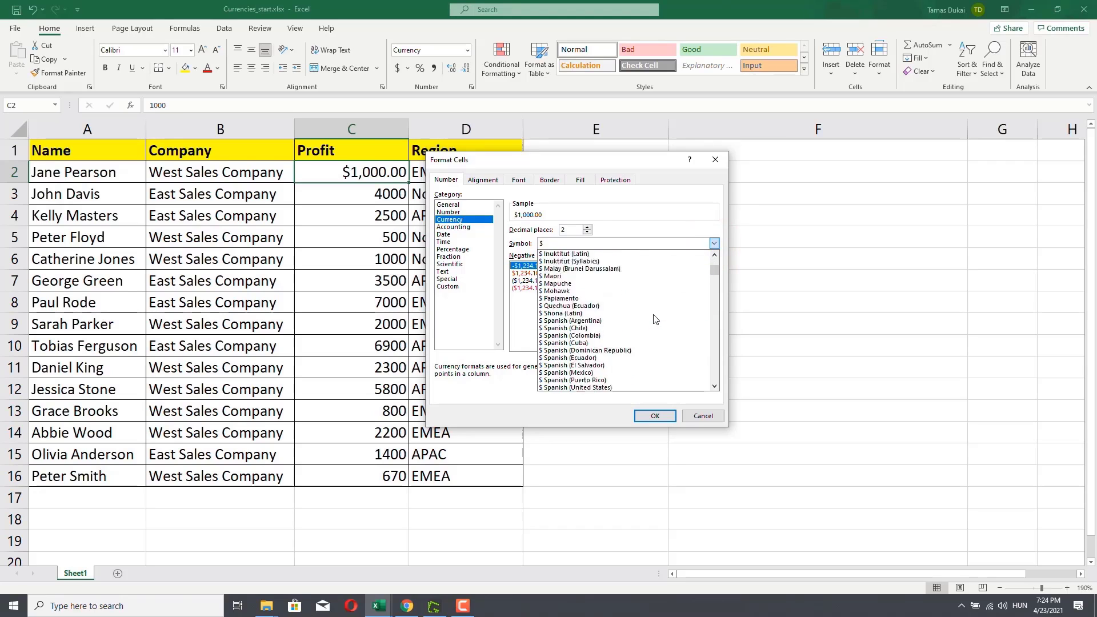
pyautogui.scroll(-3, 655, 319)
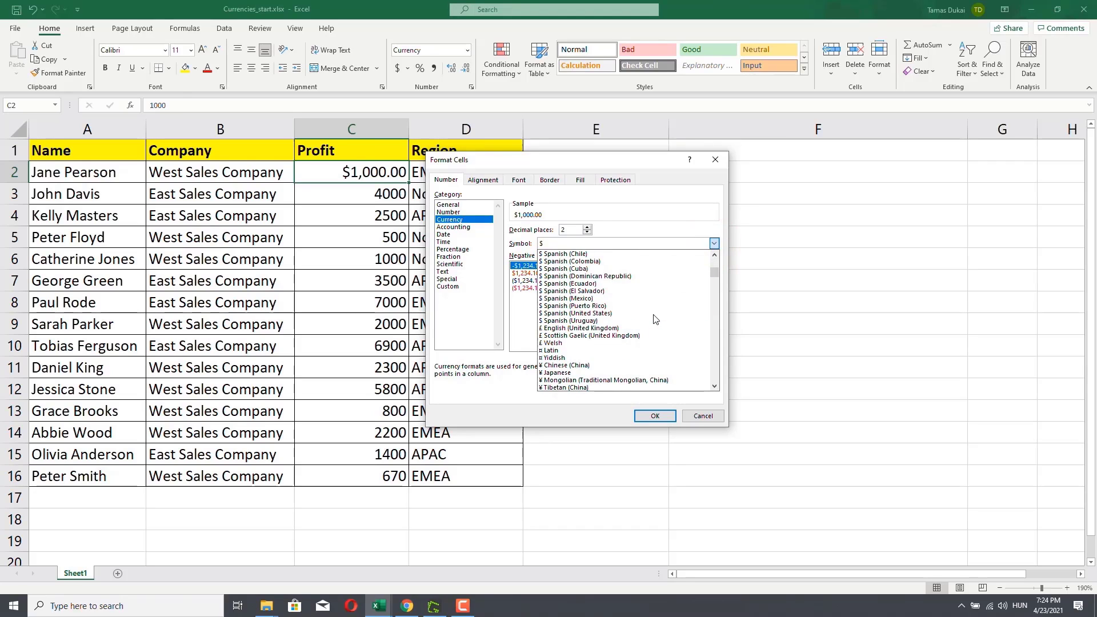
pyautogui.scroll(-6, 655, 319)
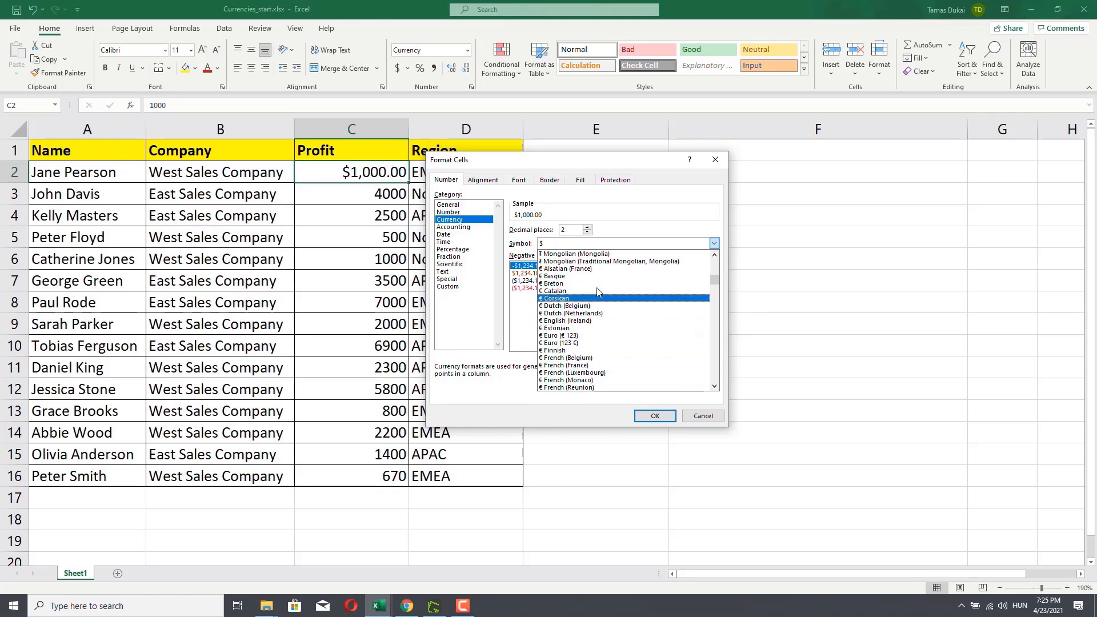
pyautogui.click(571, 336)
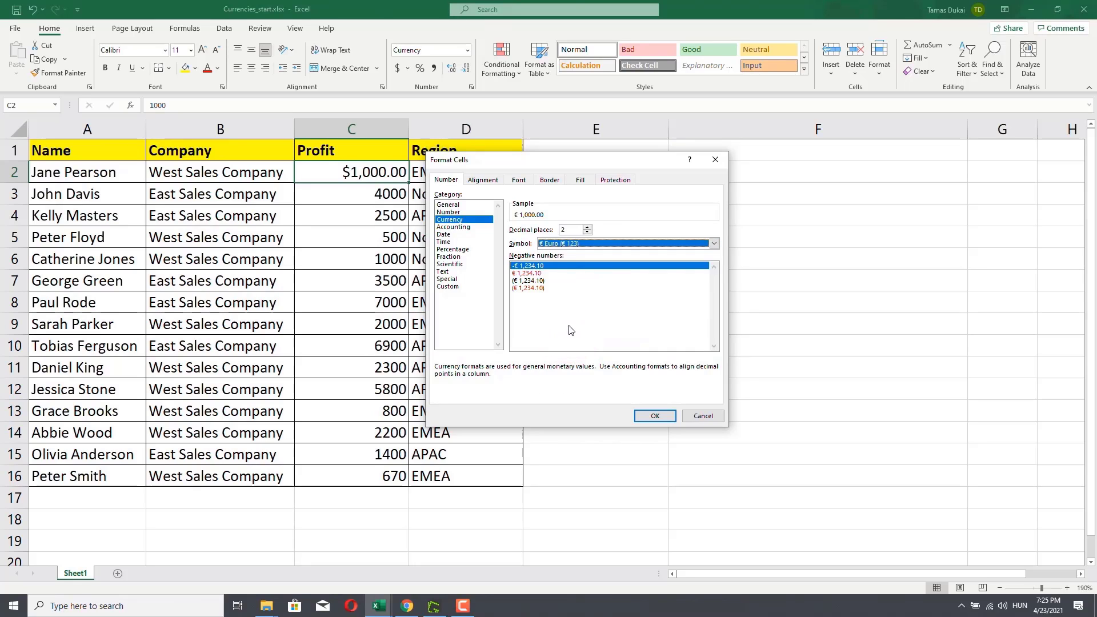
pyautogui.click(656, 417)
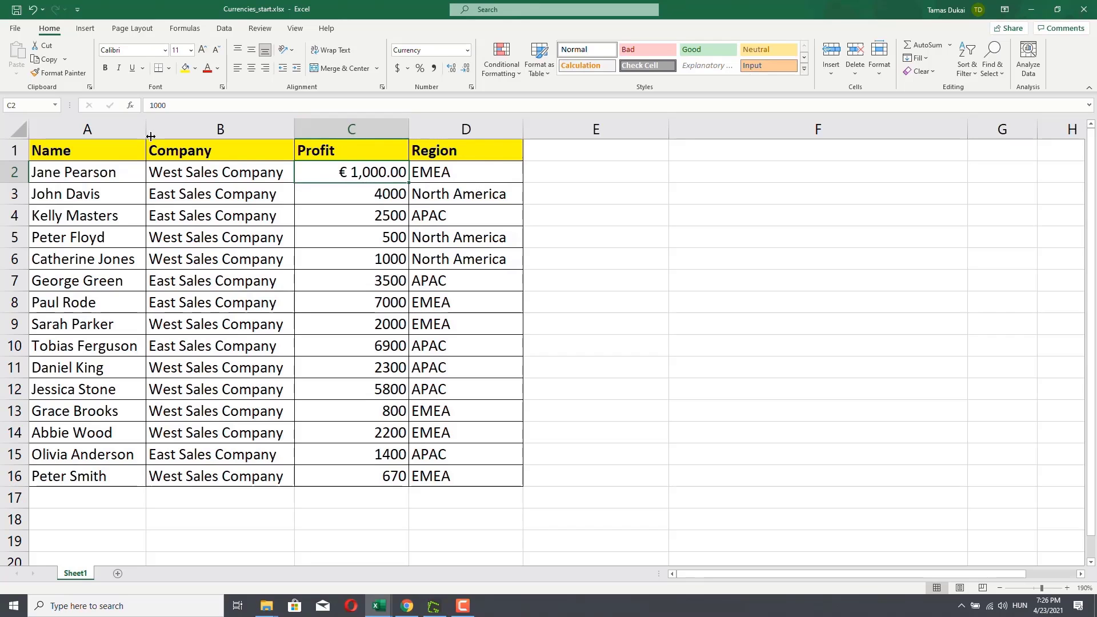
# Turn off the system separators in the advanced options and set a comma as decimal separator and a period as thousands separator.
pyautogui.click(15, 29)
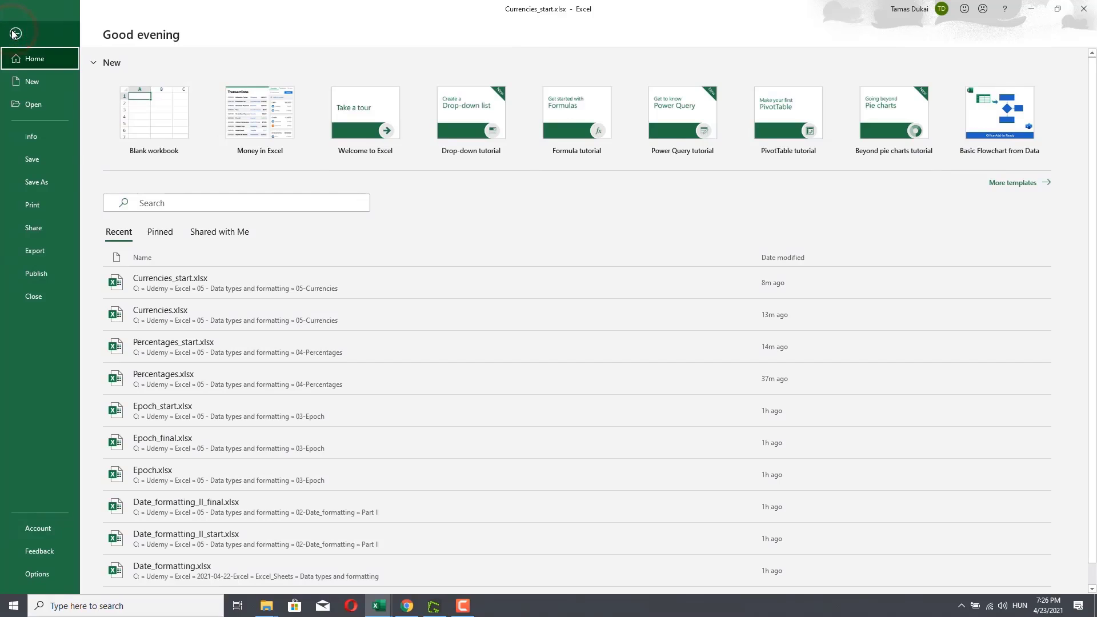
pyautogui.click(30, 580)
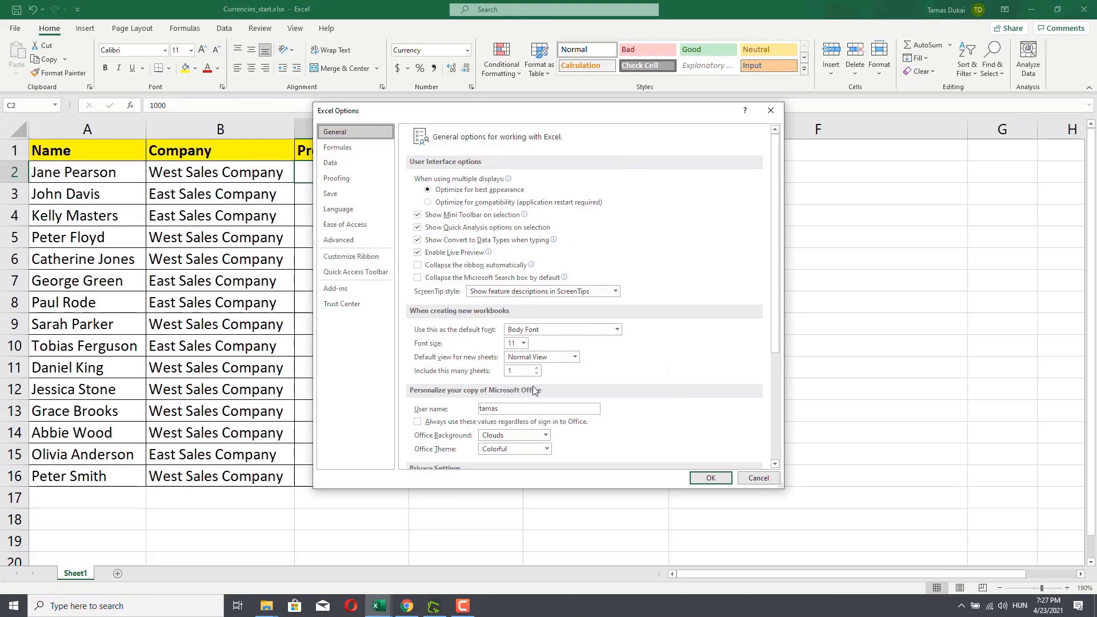
pyautogui.click(348, 242)
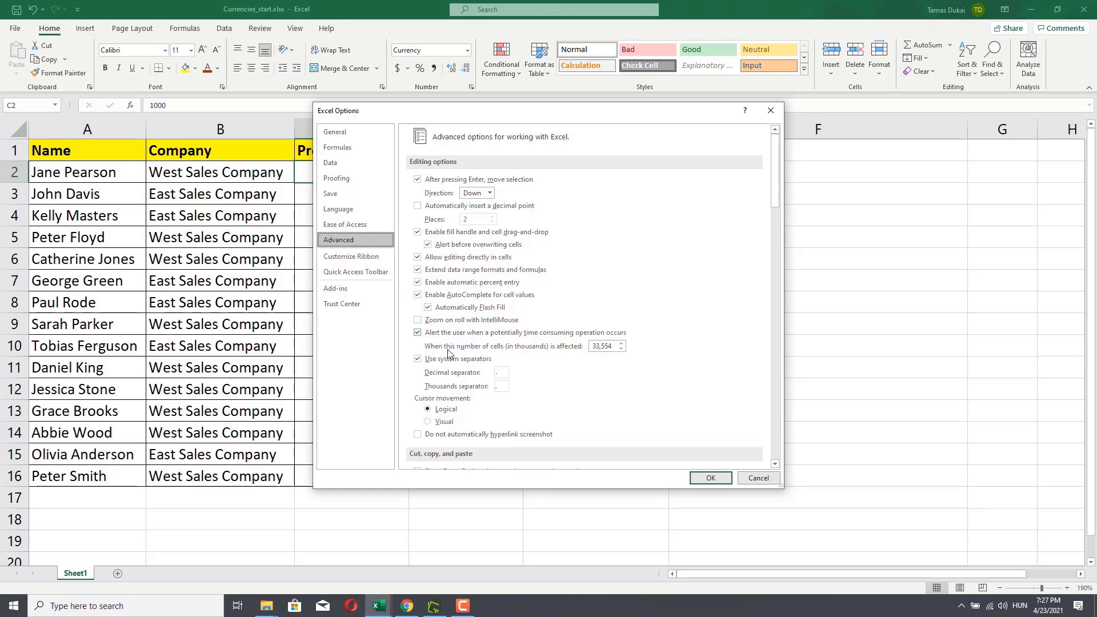
pyautogui.click(418, 360)
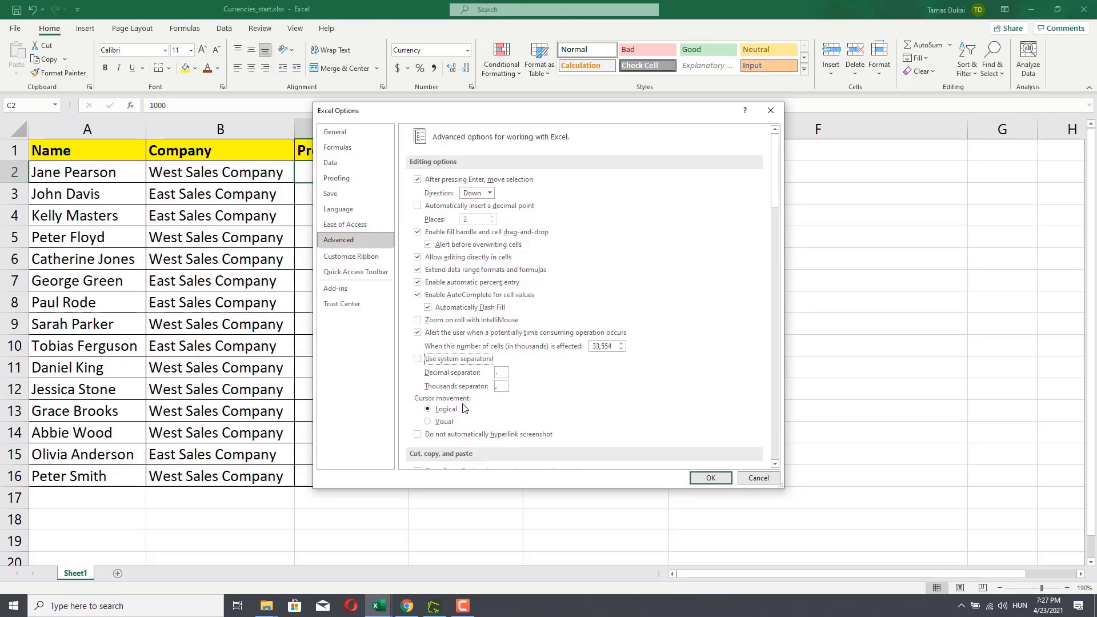
pyautogui.click(417, 360)
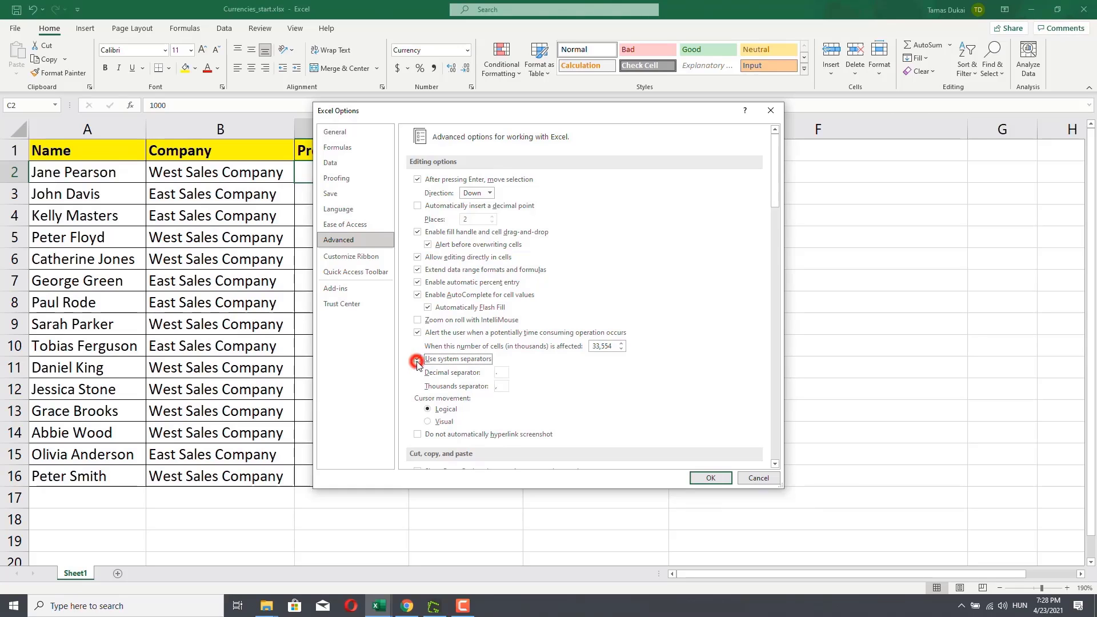
pyautogui.click(502, 387)
pyautogui.click(505, 370)
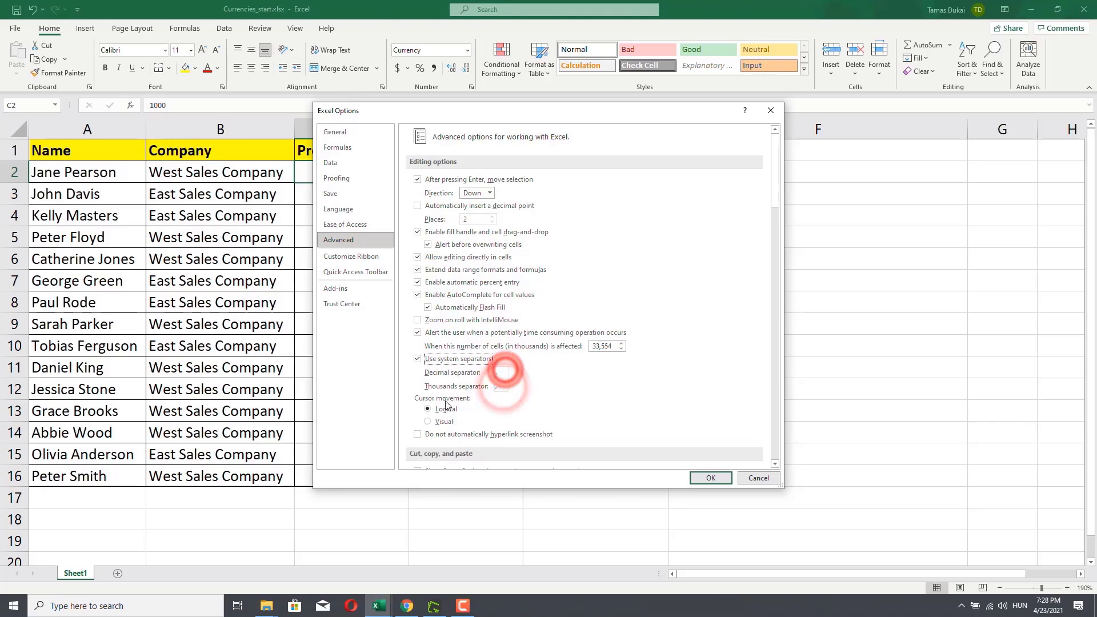
pyautogui.click(418, 359)
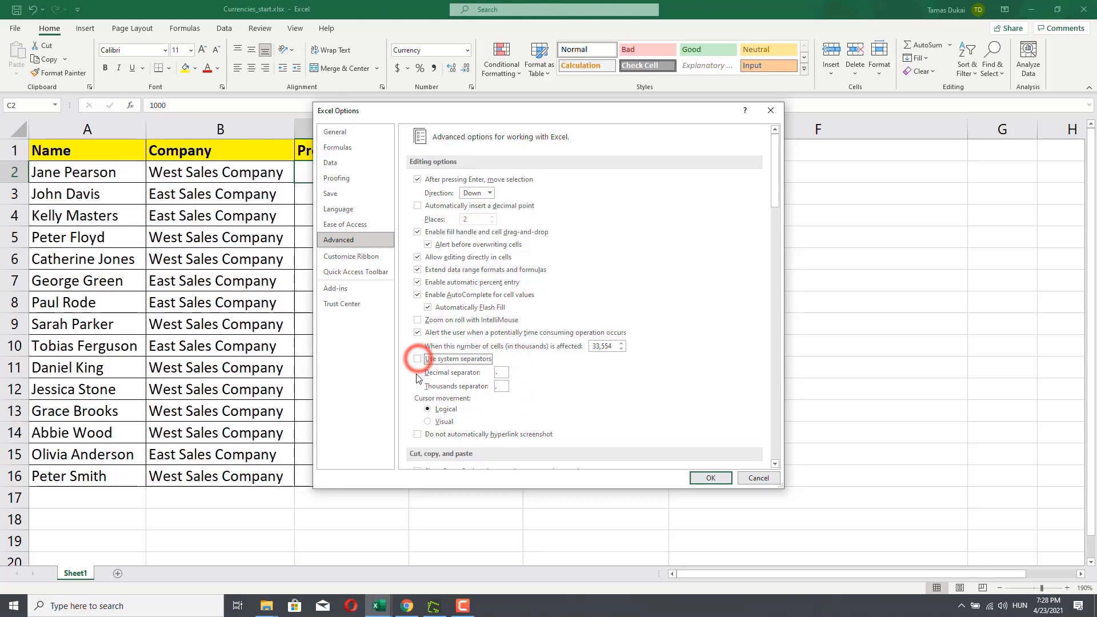
pyautogui.click(502, 374)
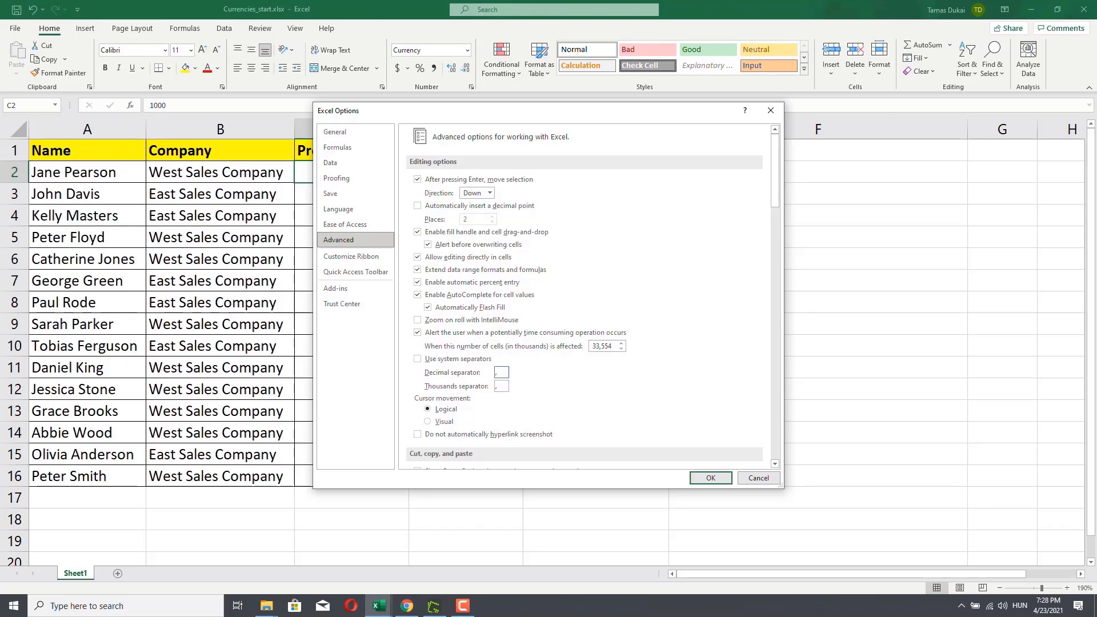
pyautogui.click(501, 387)
pyautogui.click(710, 479)
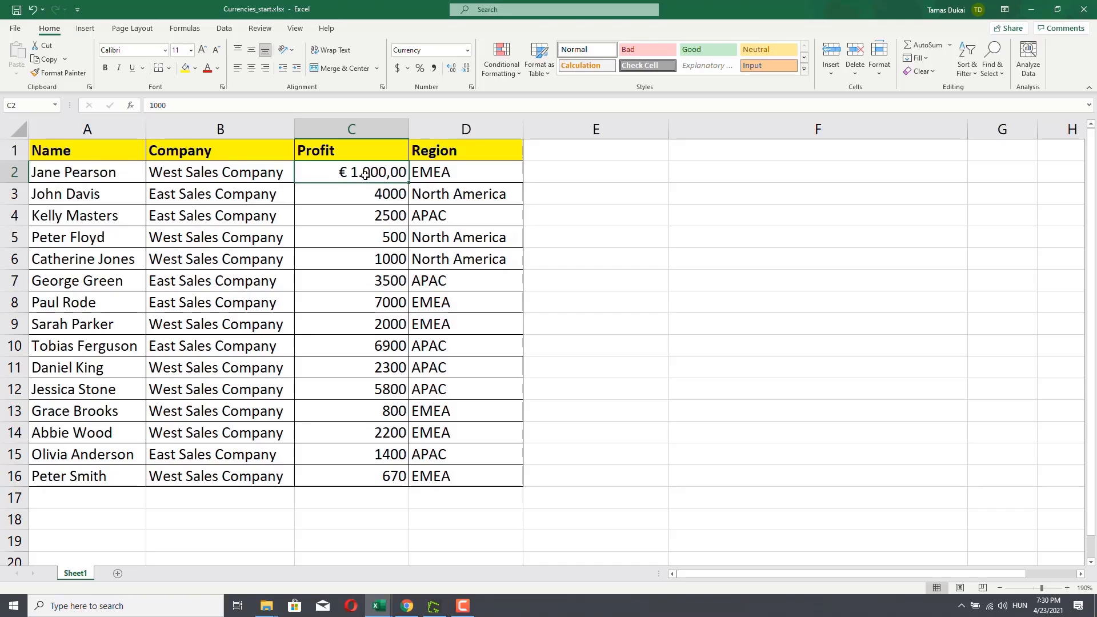
# Turn the use of system separators back on in the advanced options.
pyautogui.click(15, 28)
pyautogui.click(36, 572)
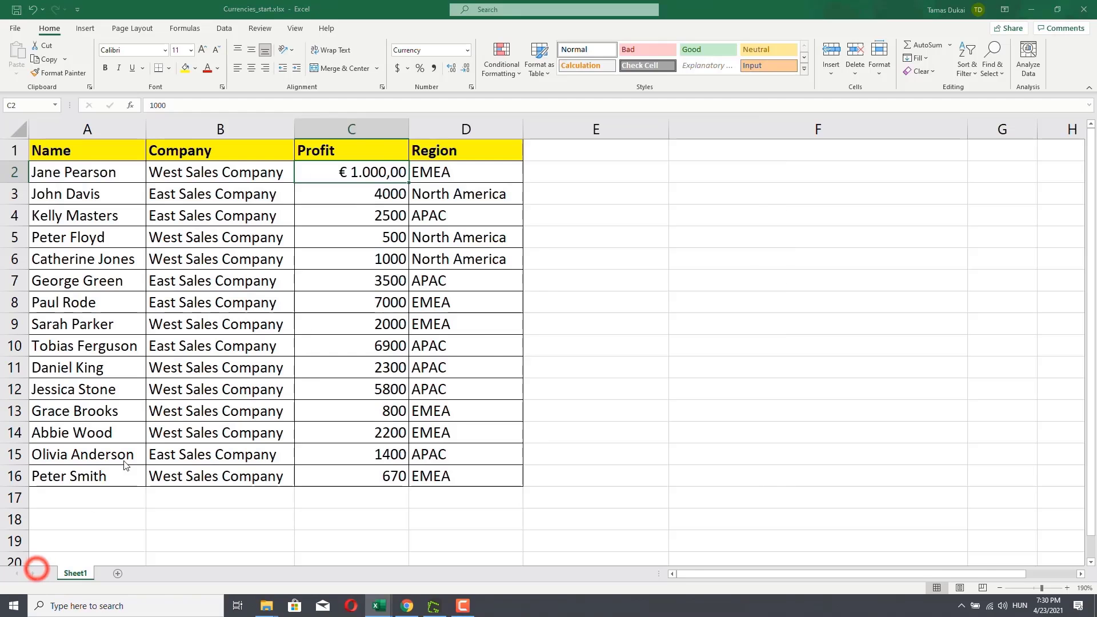
pyautogui.click(371, 241)
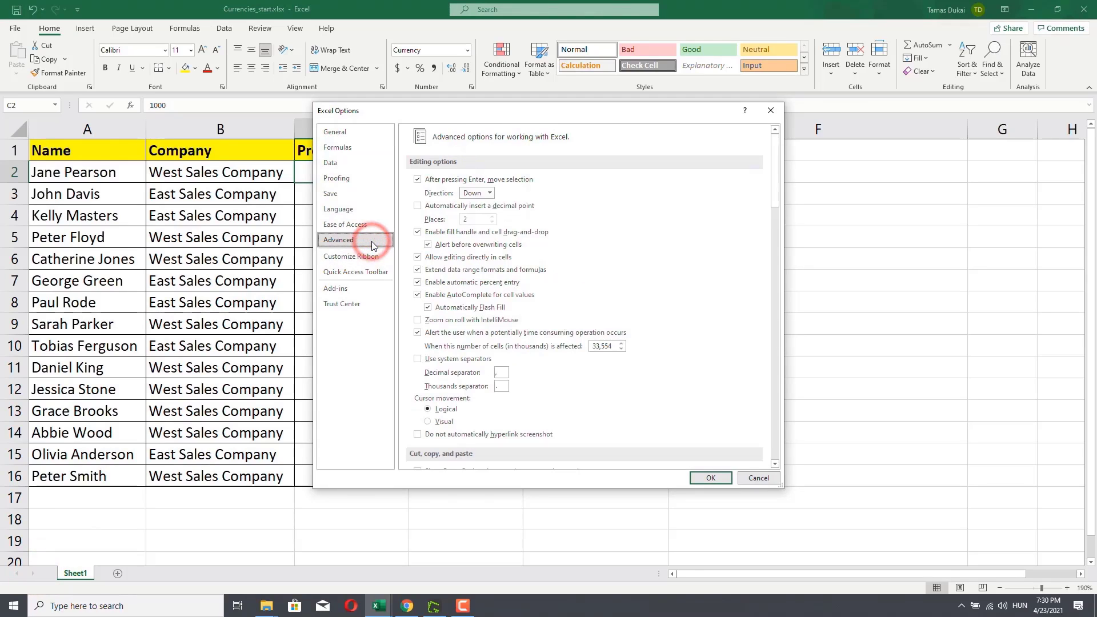
pyautogui.click(419, 360)
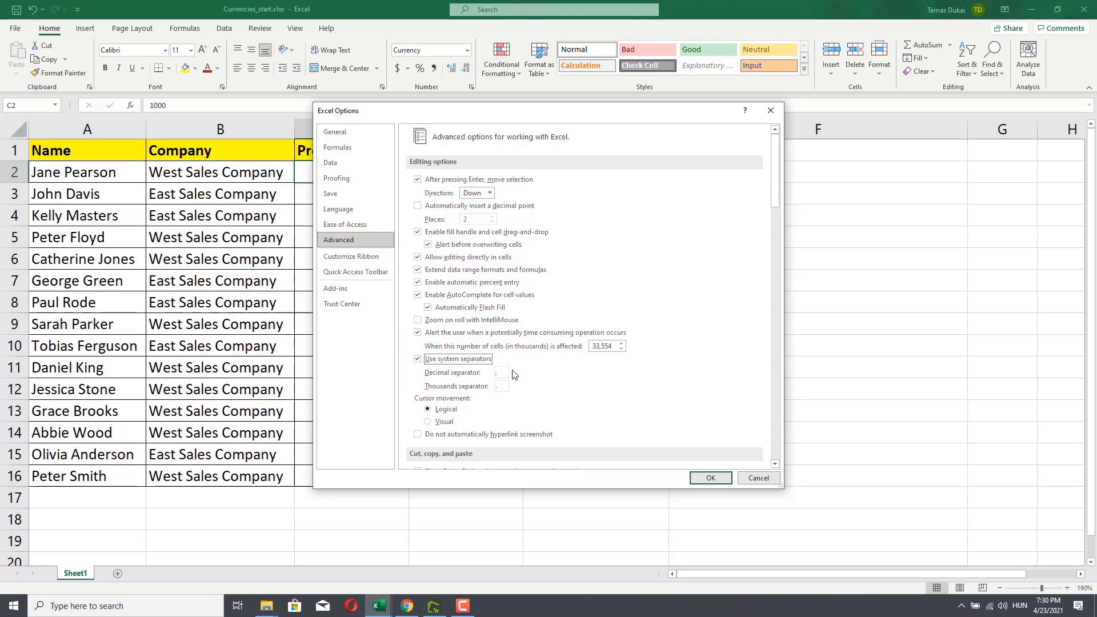
pyautogui.click(710, 478)
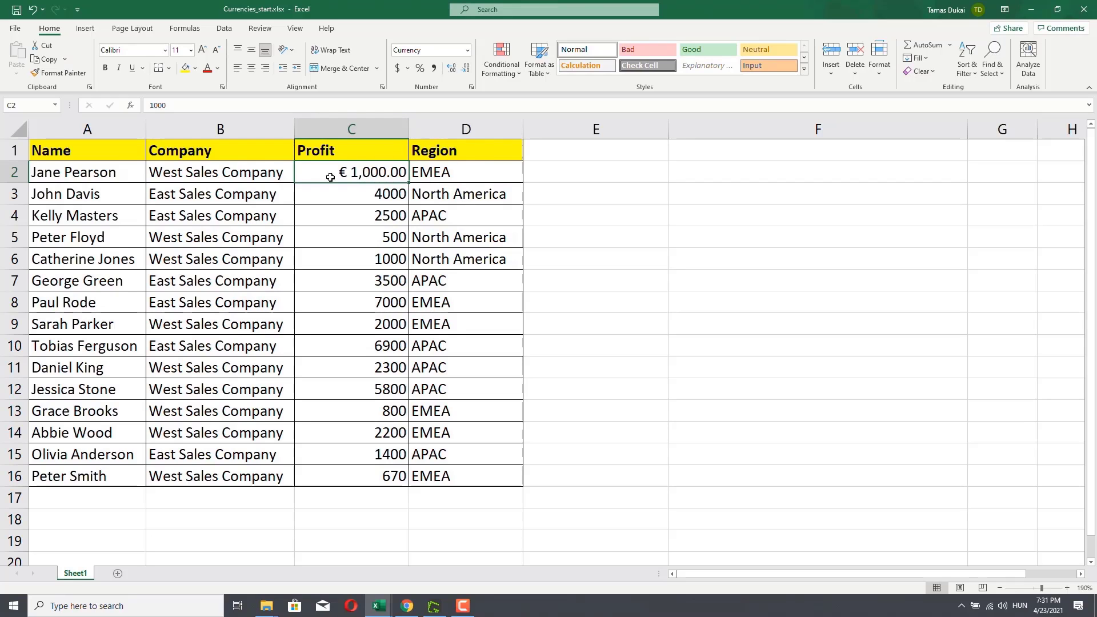
# Disable the system separators in the advanced options and set a period as decimal separator and a comma as thousands separator.
pyautogui.click(15, 28)
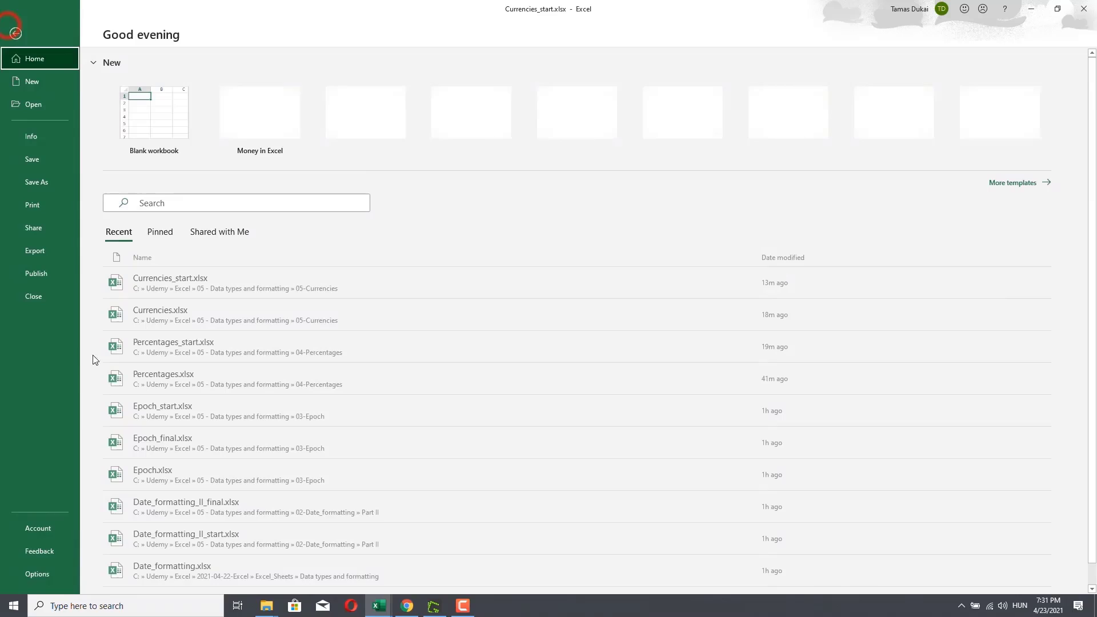
pyautogui.click(50, 571)
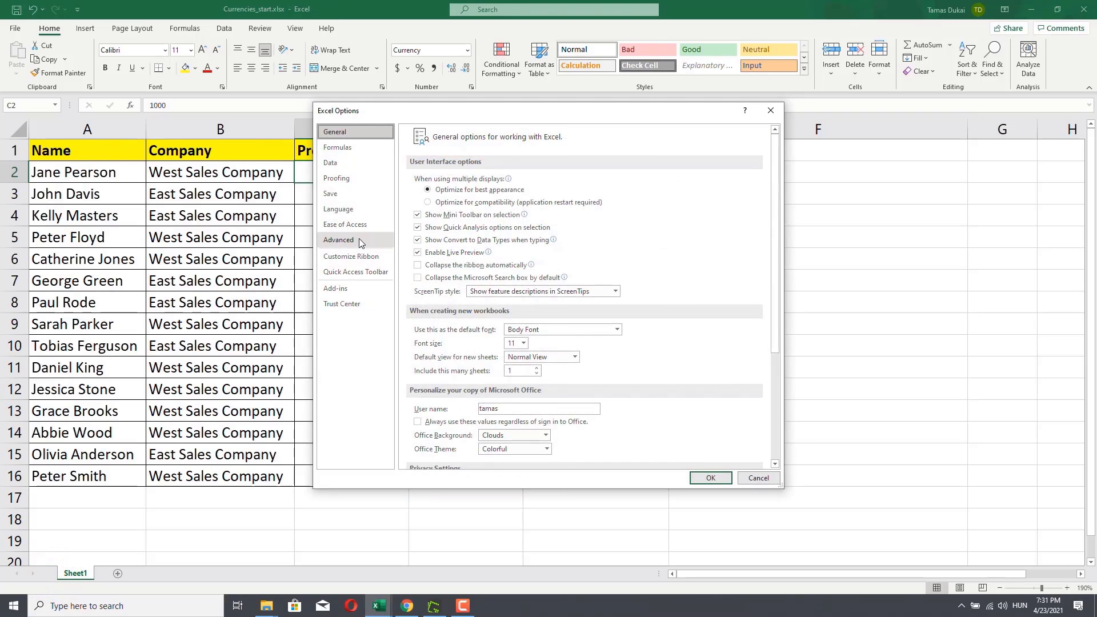
pyautogui.click(360, 242)
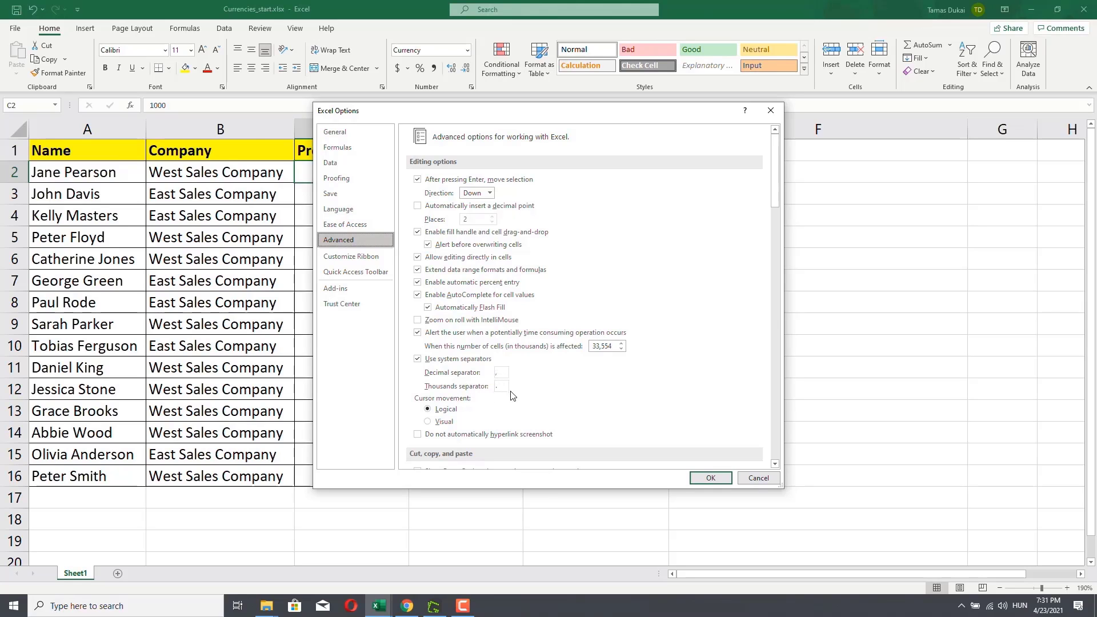
pyautogui.moveTo(477, 117); pyautogui.dragTo(582, 130)
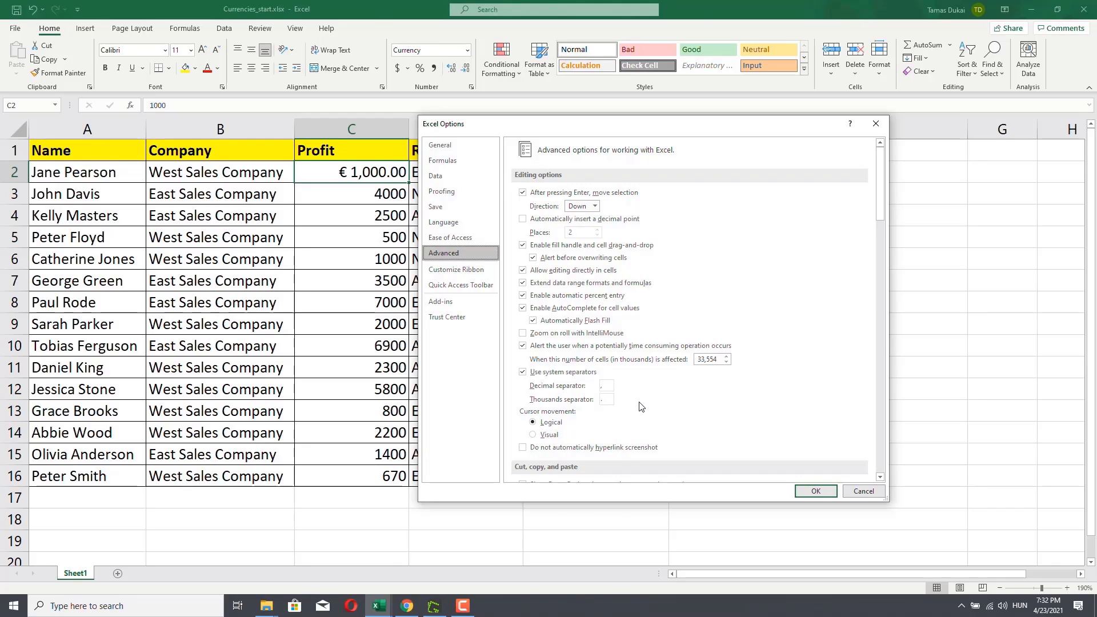
pyautogui.click(522, 372)
pyautogui.click(603, 386)
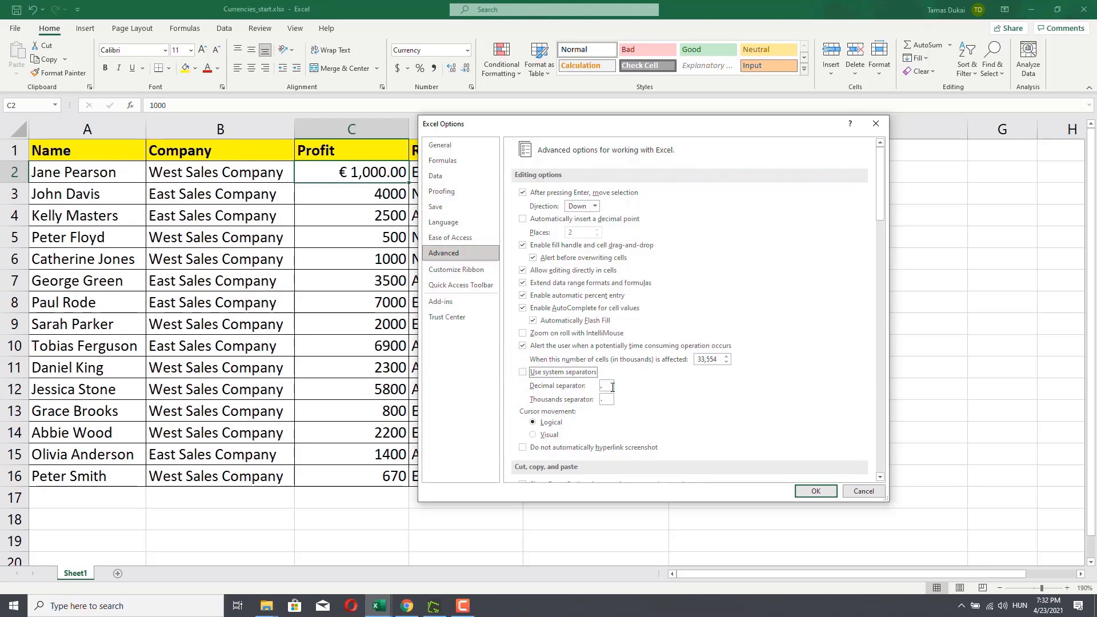
pyautogui.doubleClick(609, 386)
pyautogui.doubleClick(608, 401)
pyautogui.click(644, 407)
pyautogui.click(816, 492)
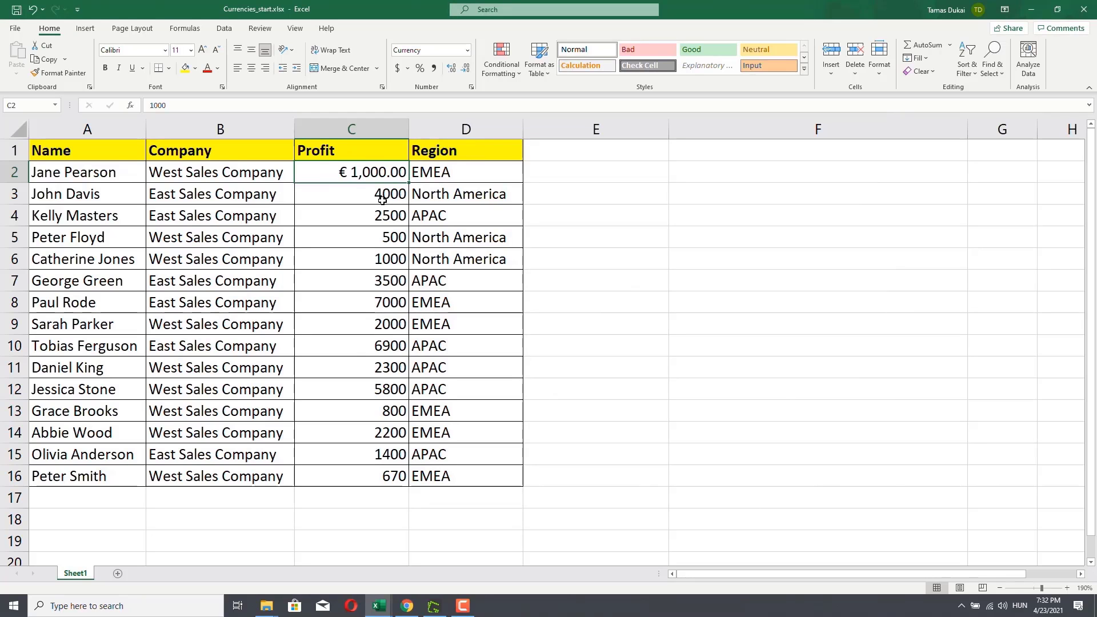
# Restore the use of the system separators in the advanced options.
pyautogui.click(15, 29)
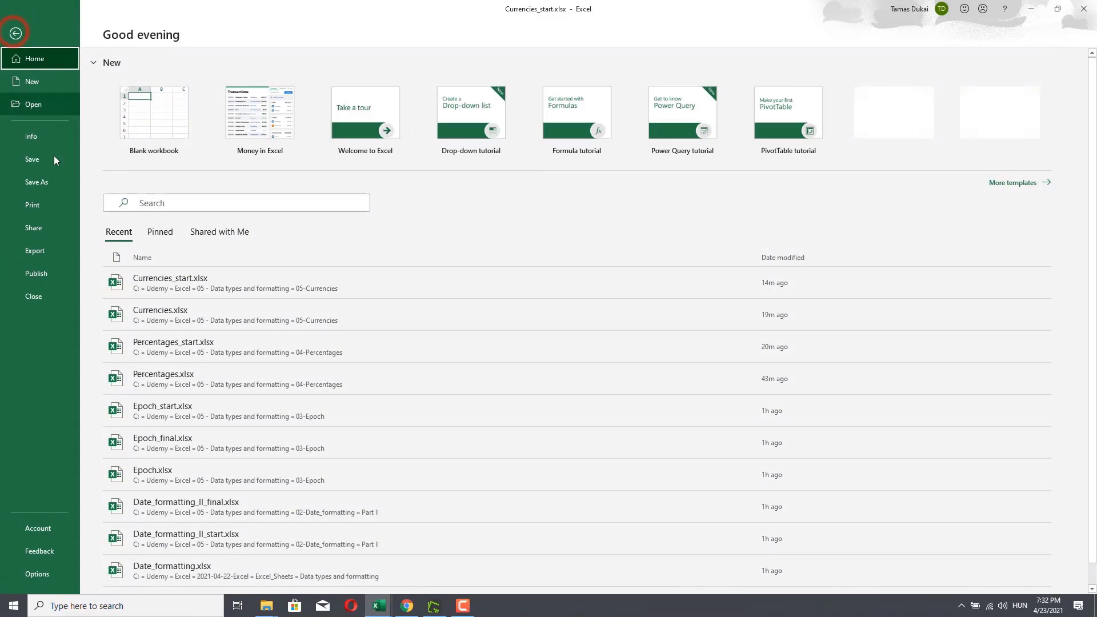
pyautogui.click(38, 573)
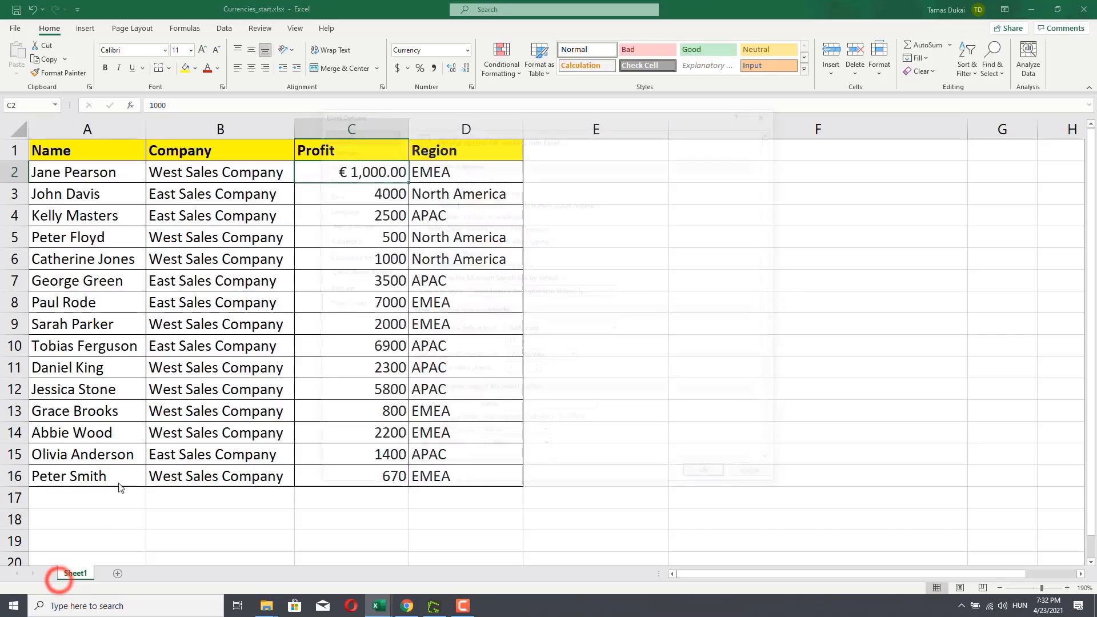
pyautogui.click(343, 240)
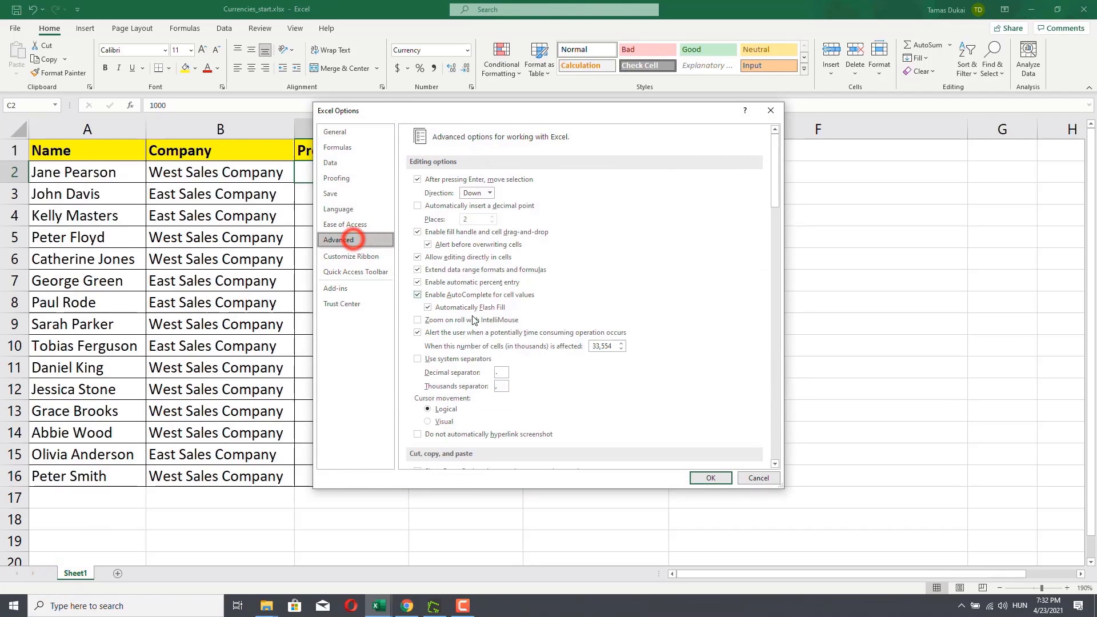
pyautogui.click(419, 359)
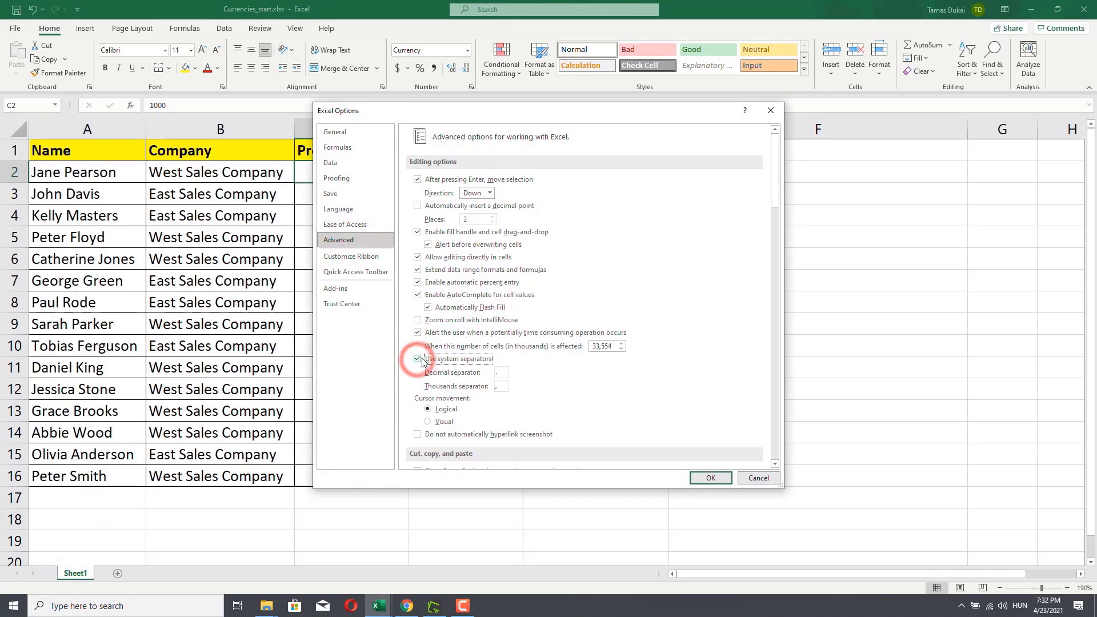
pyautogui.click(710, 478)
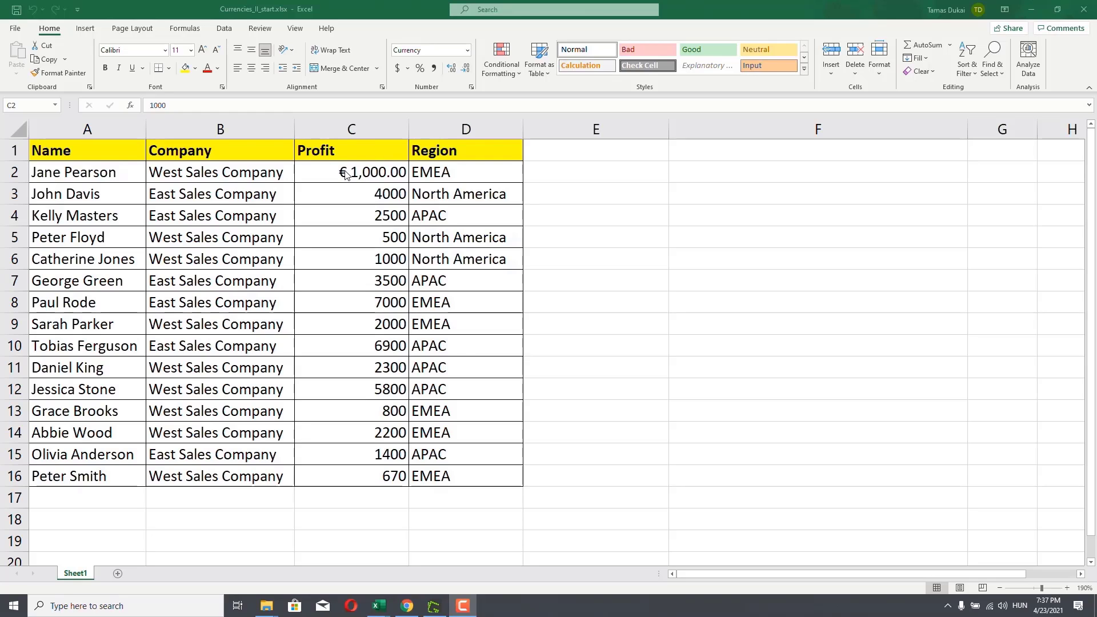
# Change the Profit value in cell C3 to -4000.
pyautogui.click(346, 200)
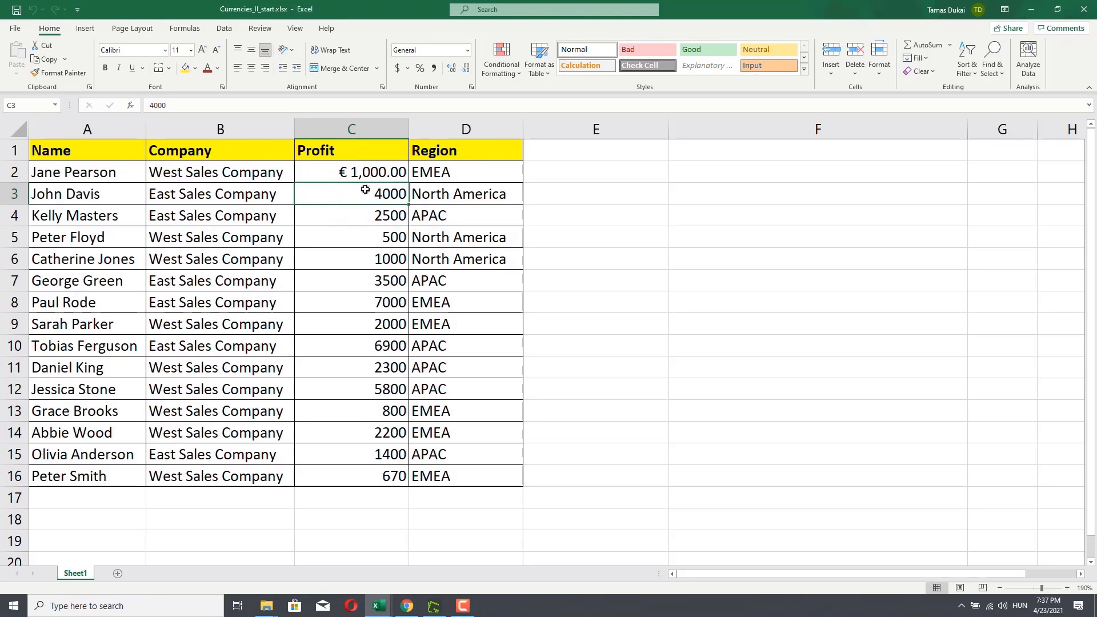
pyautogui.doubleClick(365, 190)
pyautogui.write('-')
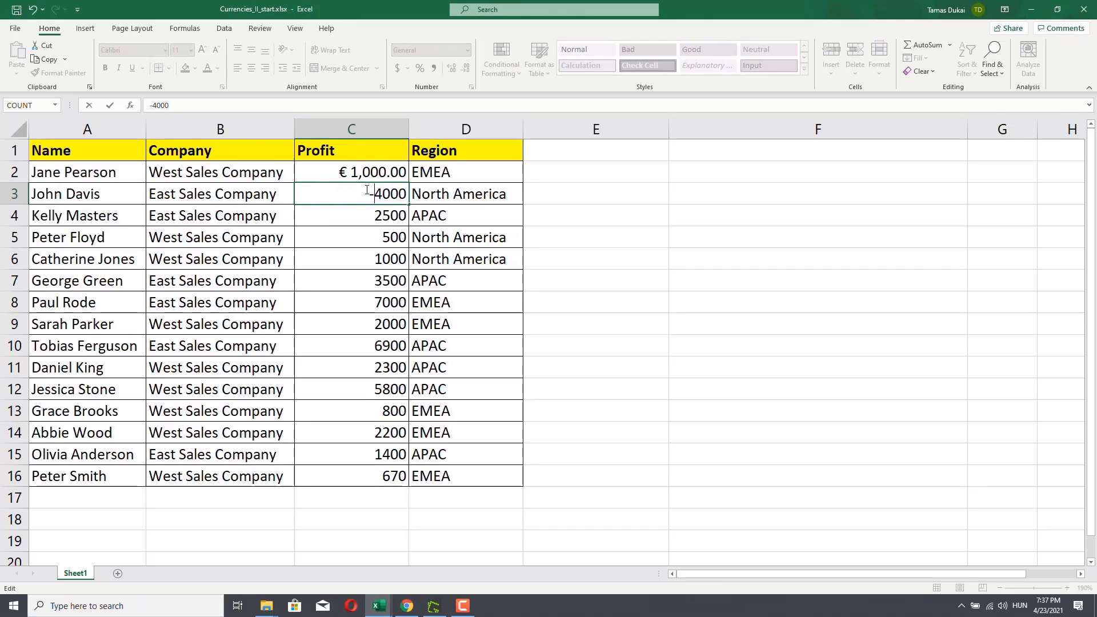
pyautogui.press('Return')
# Apply the Currency number format to cell C3.
pyautogui.click(367, 191)
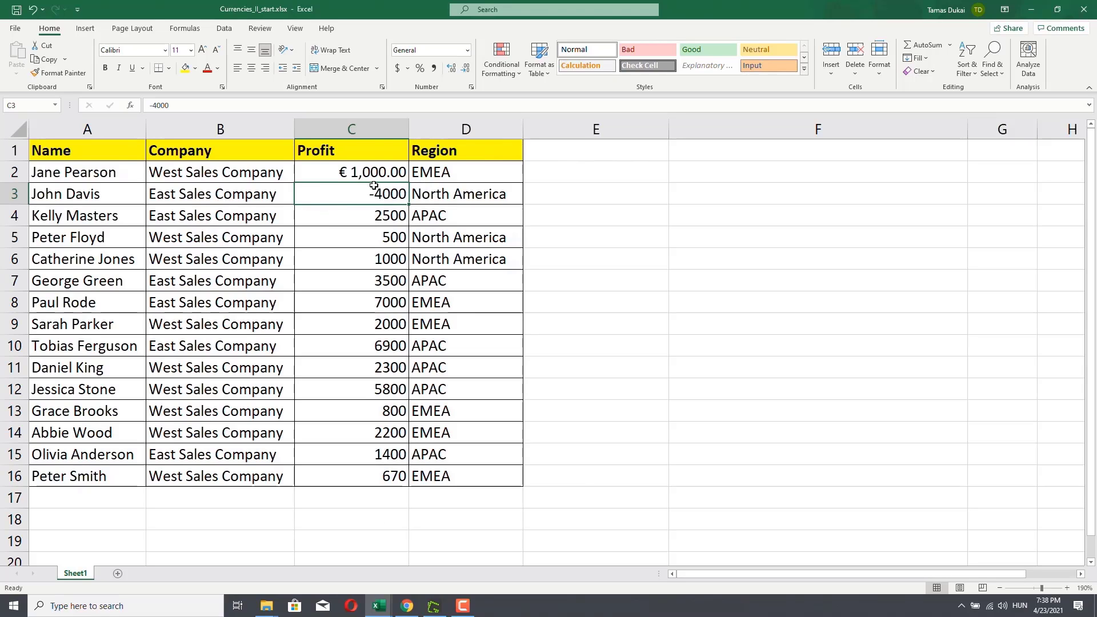
pyautogui.click(470, 51)
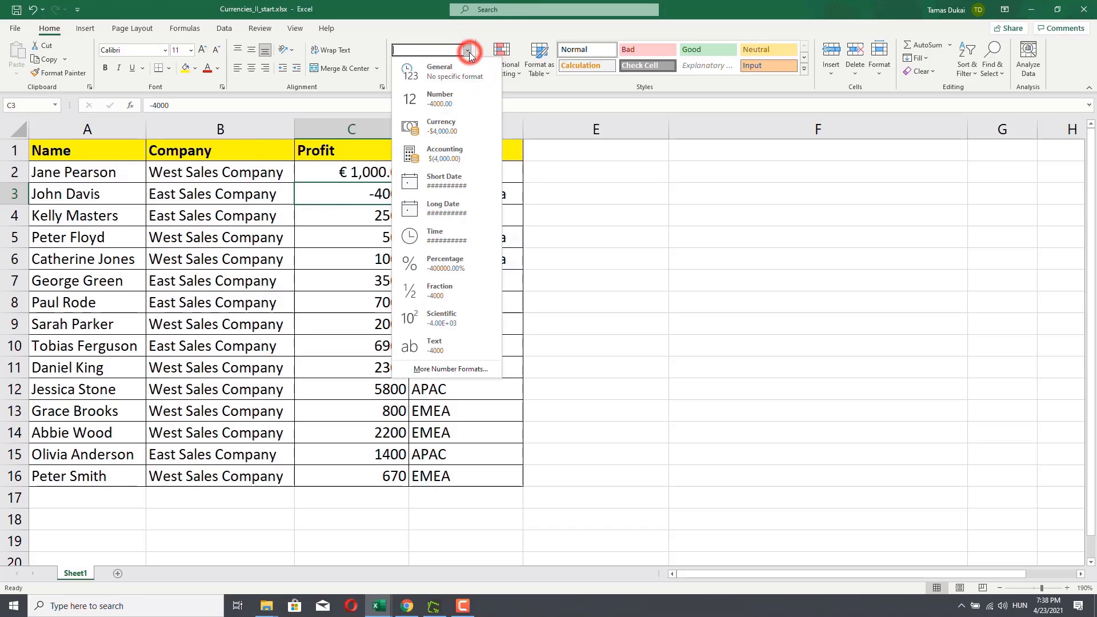
pyautogui.click(449, 131)
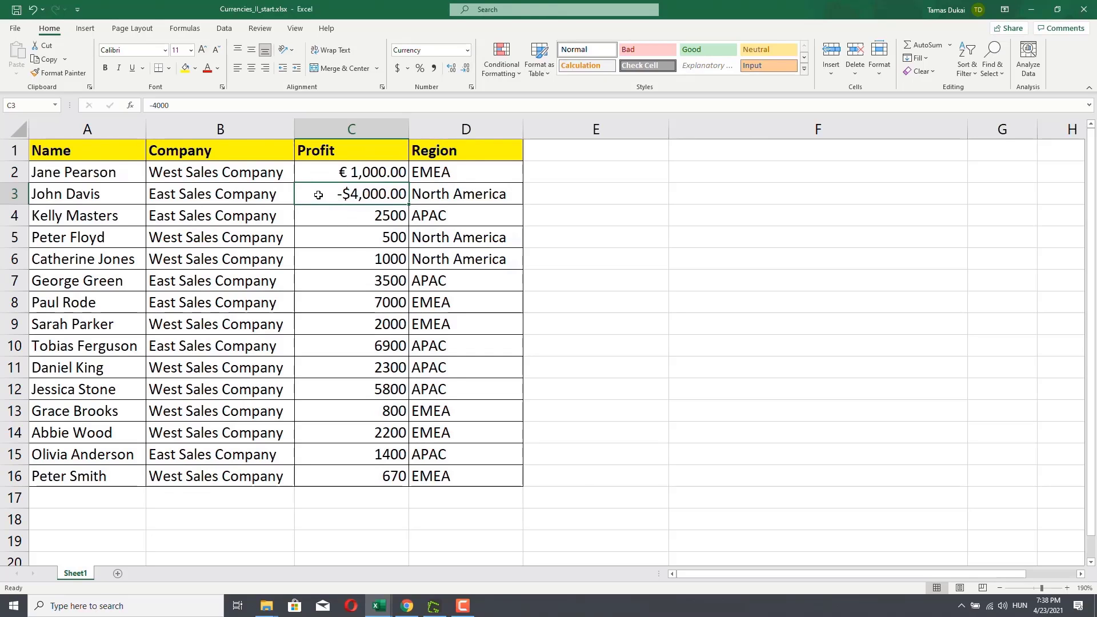
# Choose € Euro (€ 123) as the currency symbol in the cell format settings of C3.
pyautogui.click(471, 86)
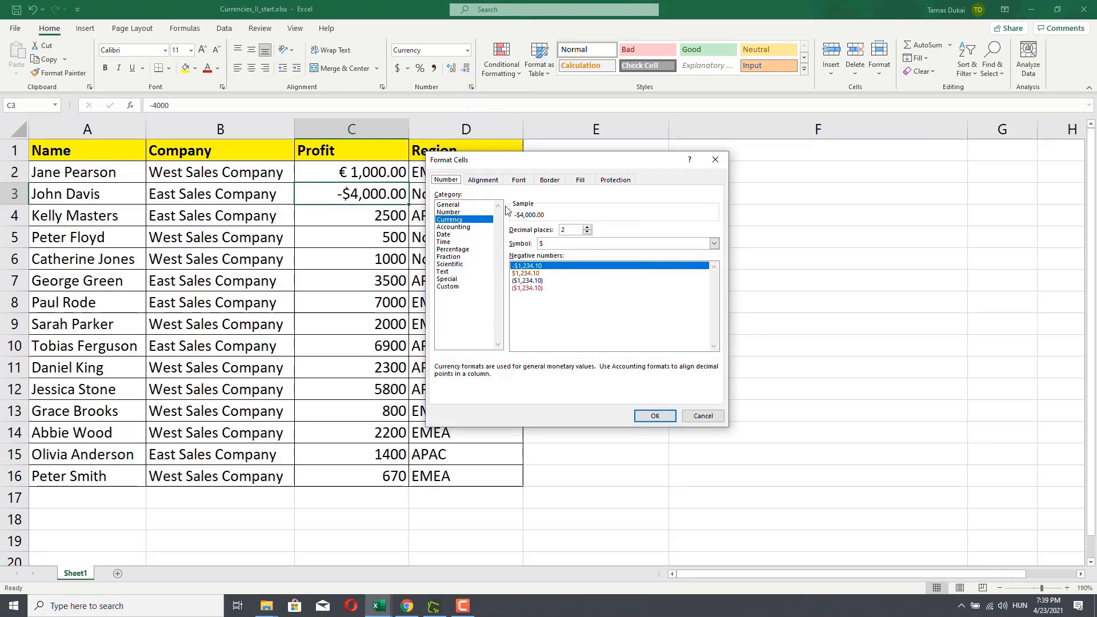
pyautogui.click(713, 158)
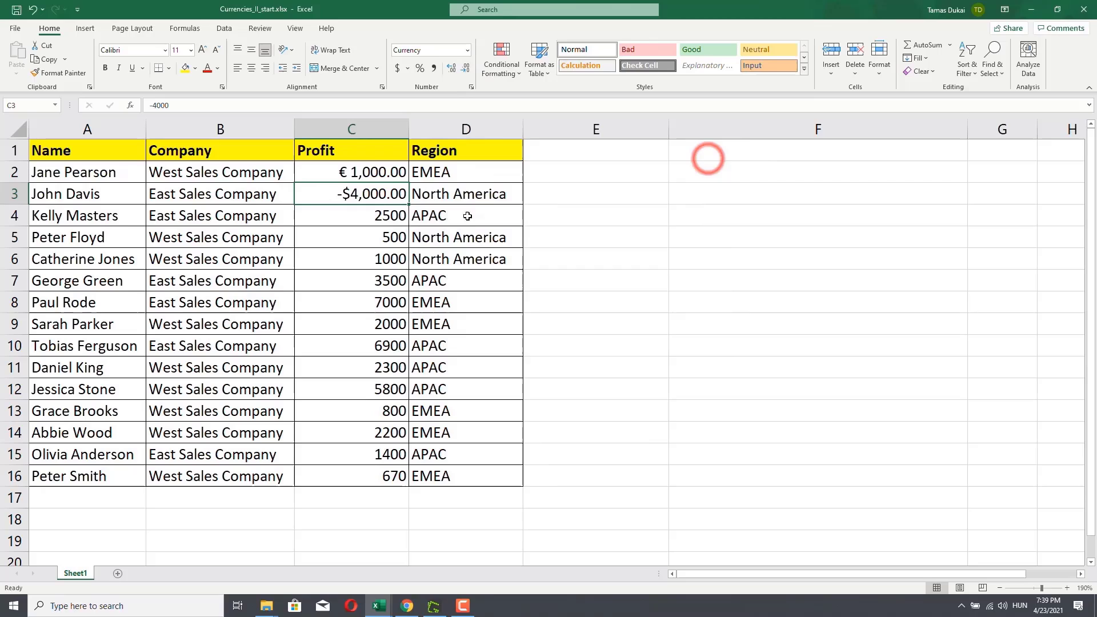
pyautogui.rightClick(361, 195)
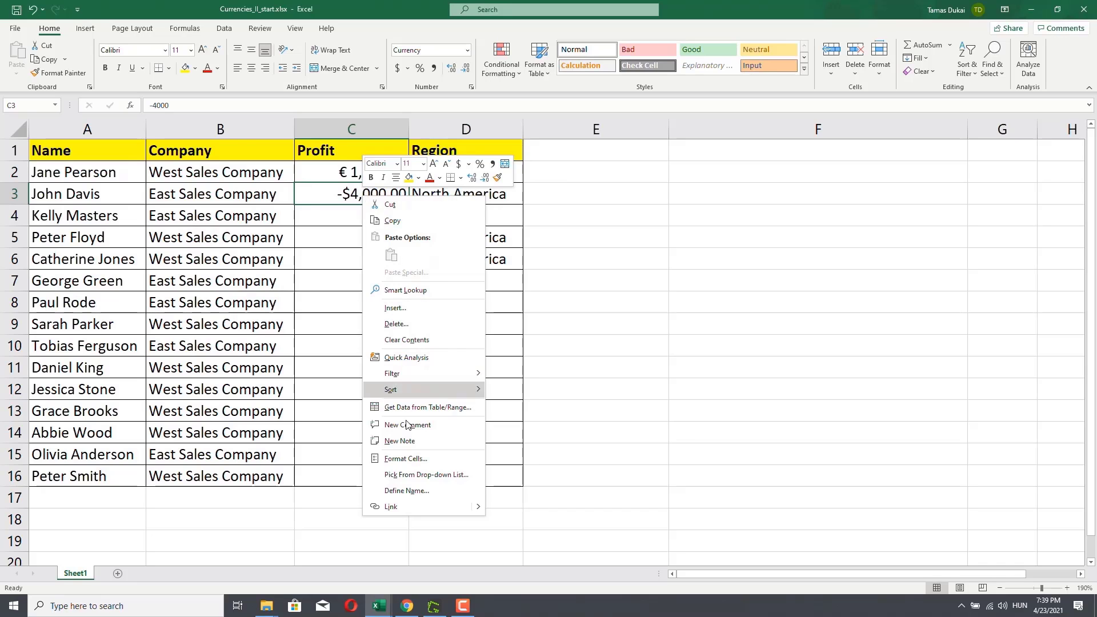
pyautogui.click(405, 462)
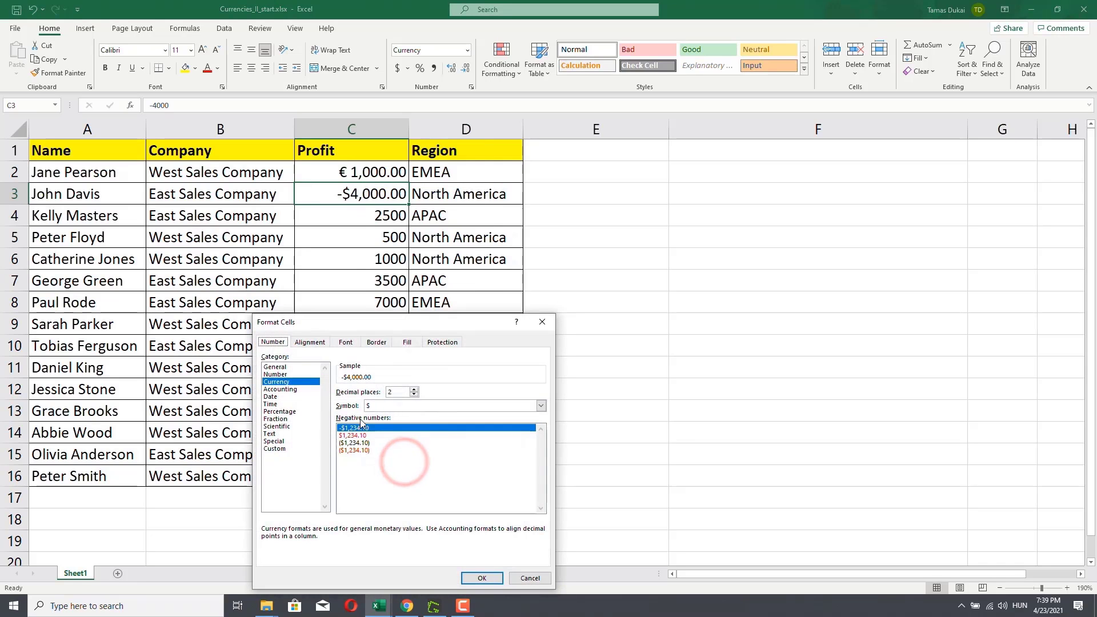
pyautogui.moveTo(445, 279); pyautogui.dragTo(592, 166)
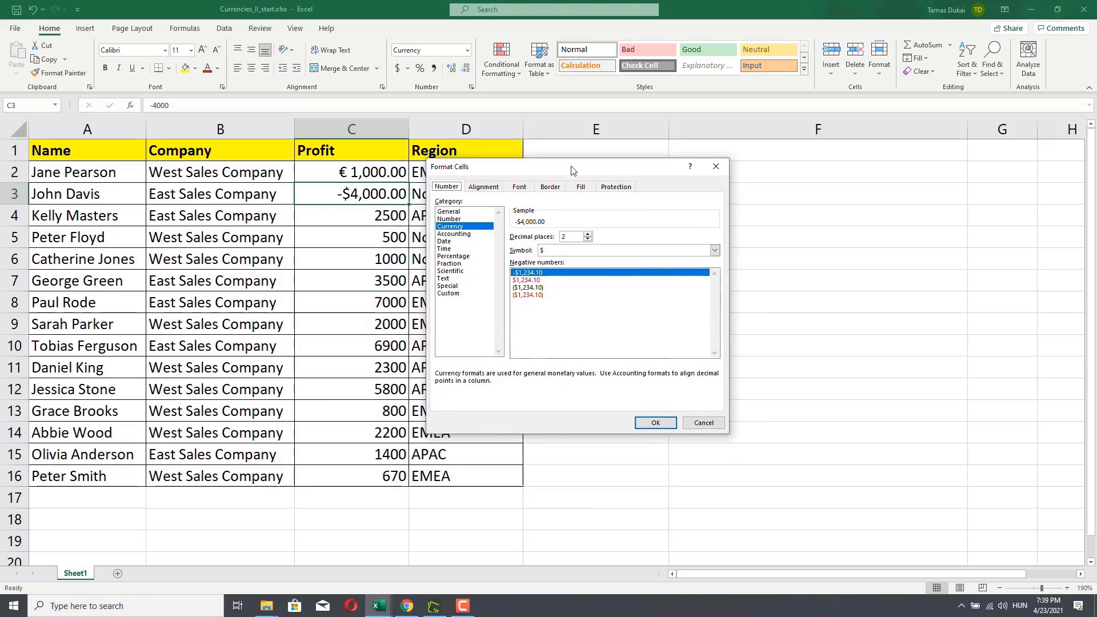
pyautogui.click(715, 250)
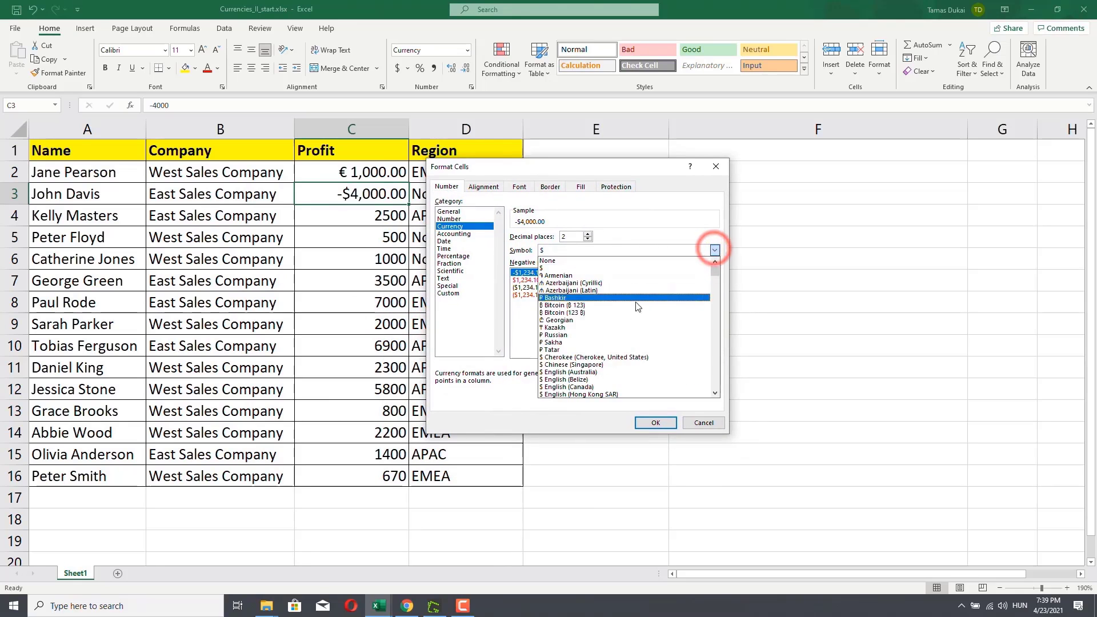
pyautogui.scroll(-4, 612, 336)
pyautogui.scroll(-14, 612, 335)
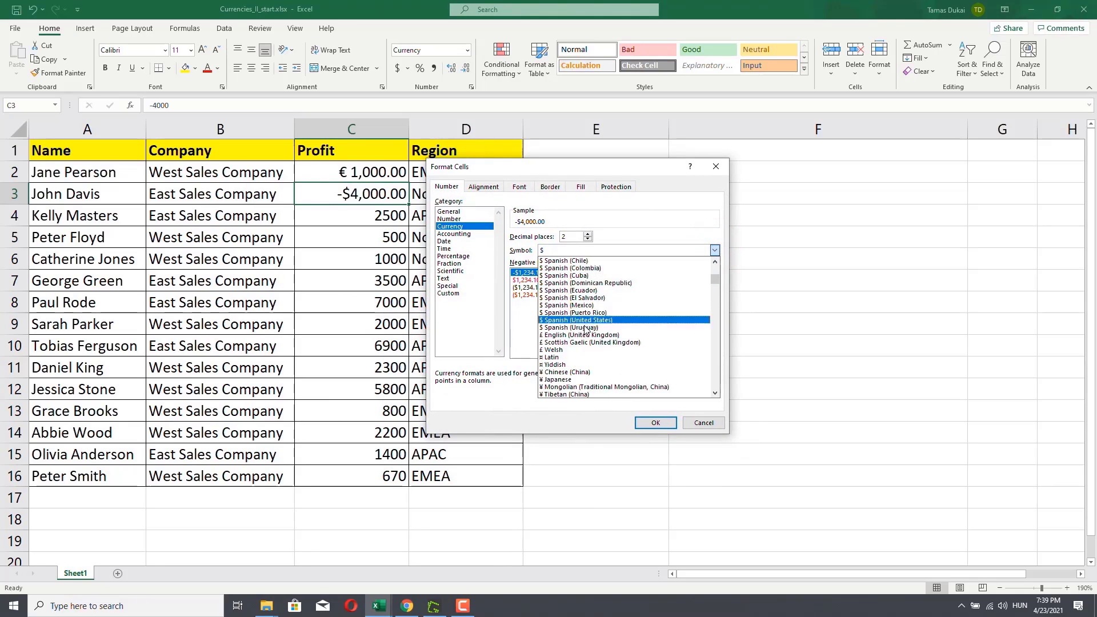
pyautogui.scroll(-3, 577, 332)
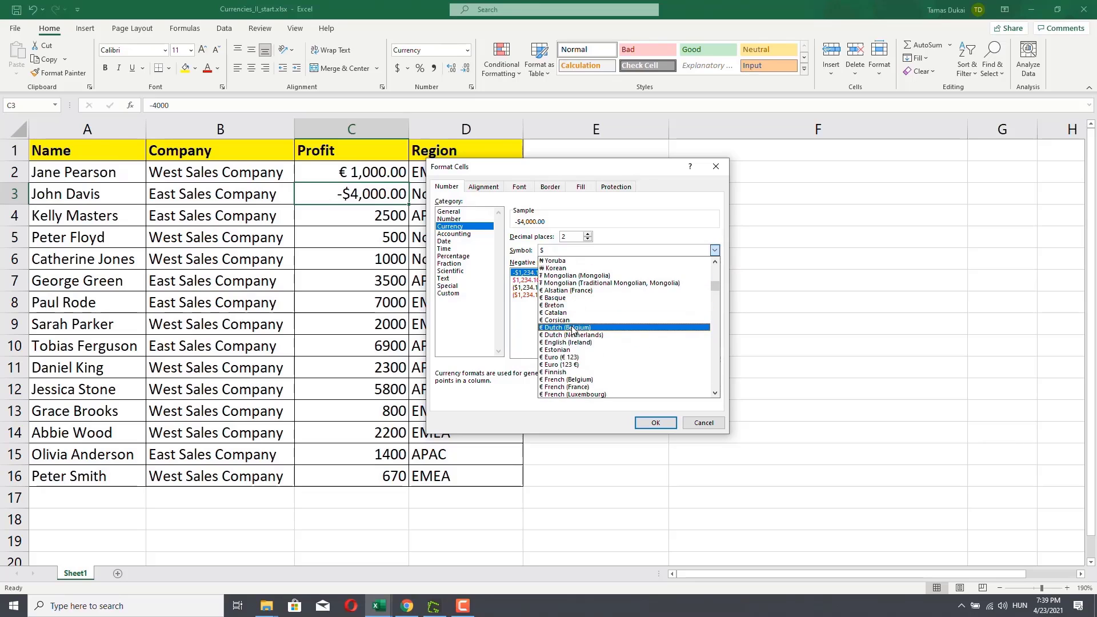
pyautogui.click(573, 355)
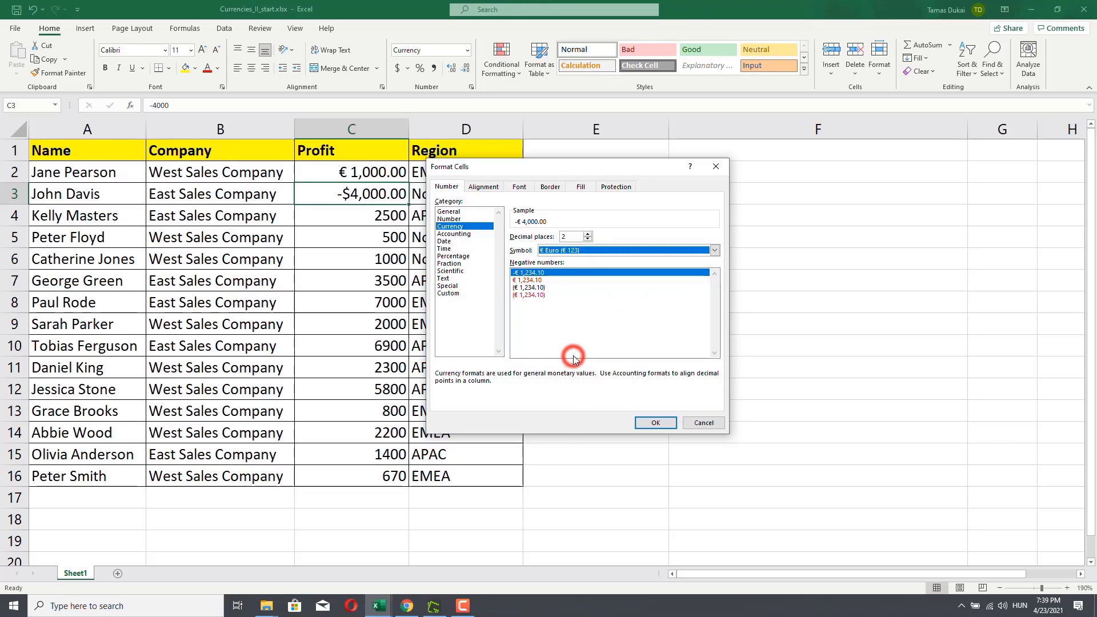
# Compare the negative number styles for C3 and apply the red one in parentheses, (€ 1,234.10).
pyautogui.click(538, 280)
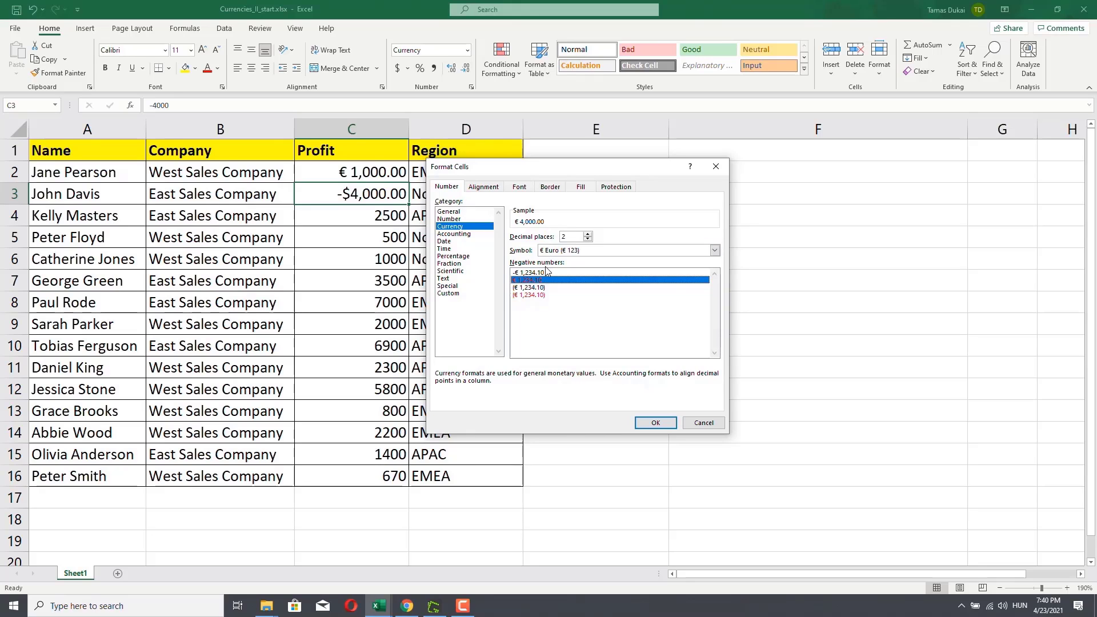
pyautogui.click(553, 287)
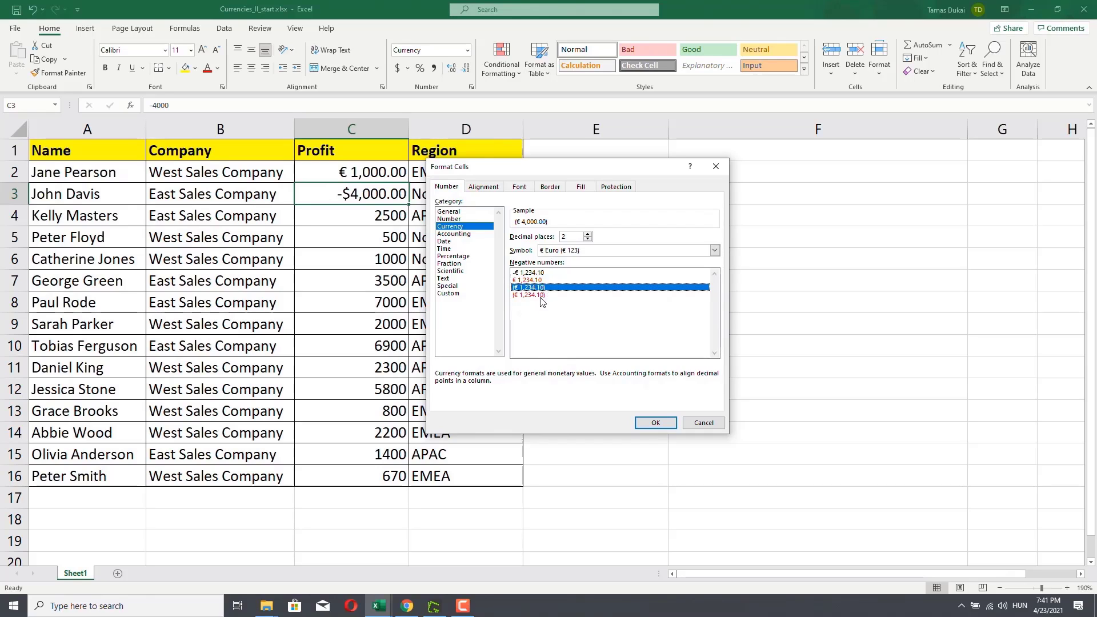
pyautogui.click(540, 296)
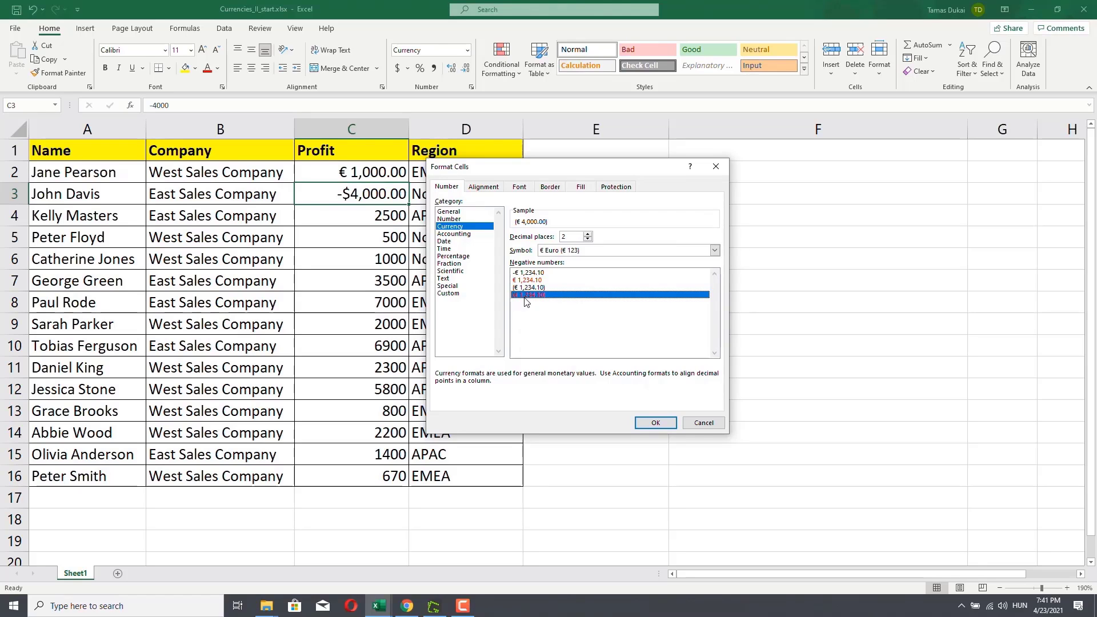
pyautogui.click(656, 423)
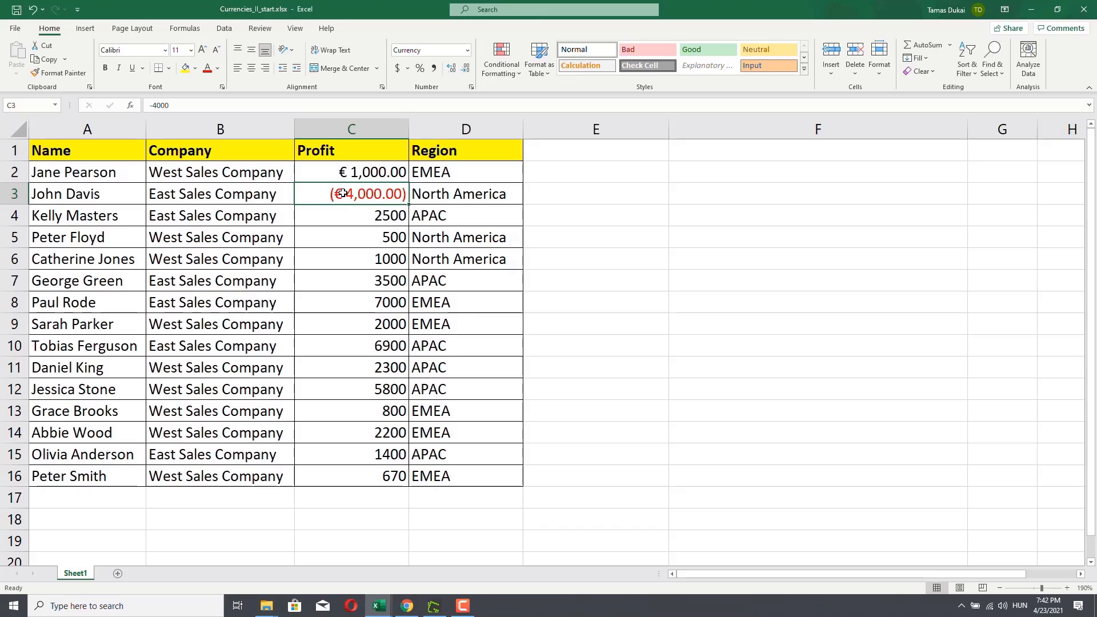
# Try adding the two formatted Profit values in cell E3 with =C2+C3, and clear the cell.
pyautogui.click(573, 192)
pyautogui.write('=')
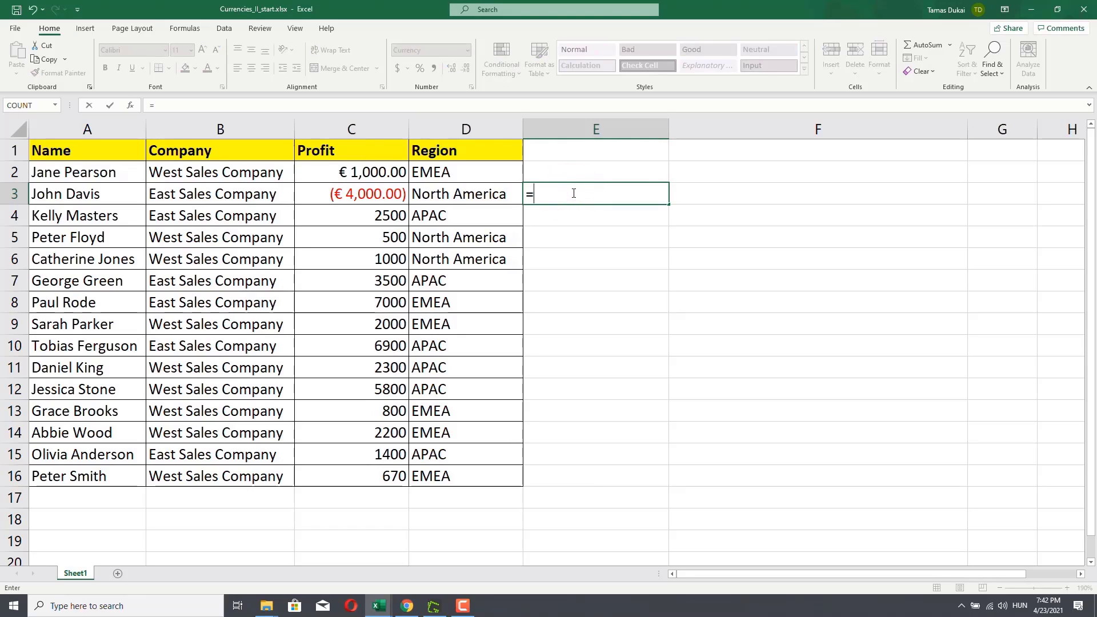
pyautogui.click(377, 172)
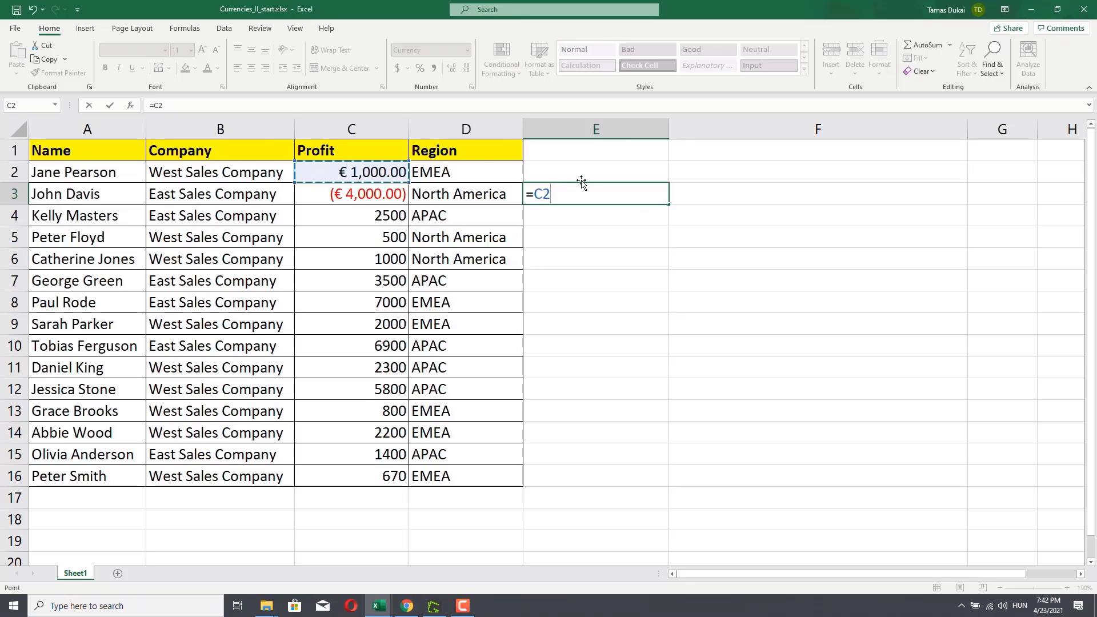
pyautogui.write('+')
pyautogui.click(367, 197)
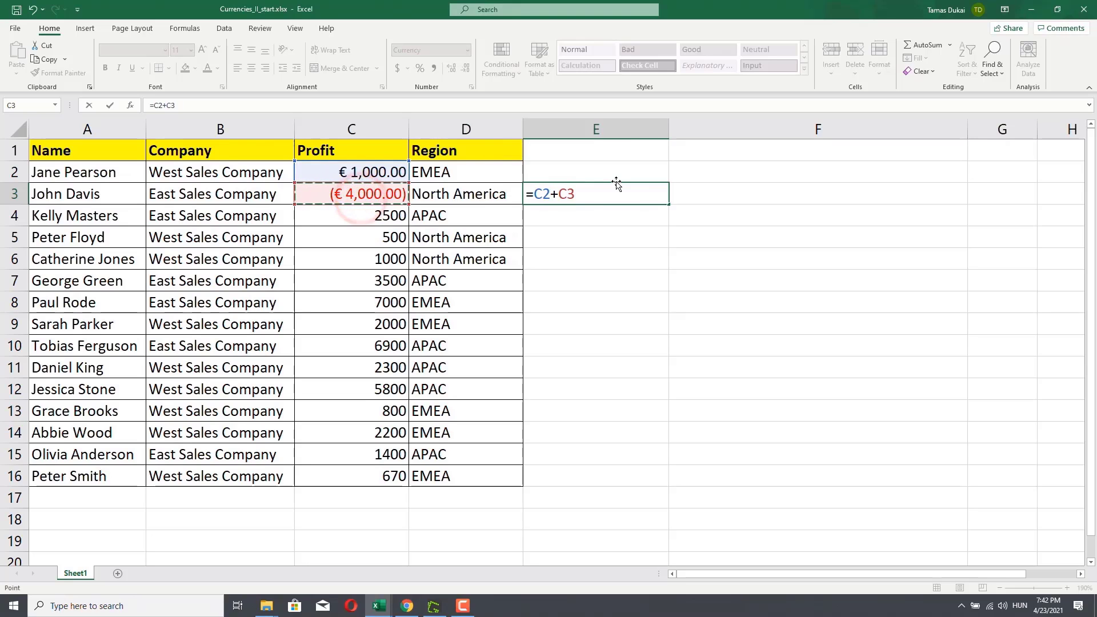
pyautogui.press('Return')
pyautogui.click(582, 197)
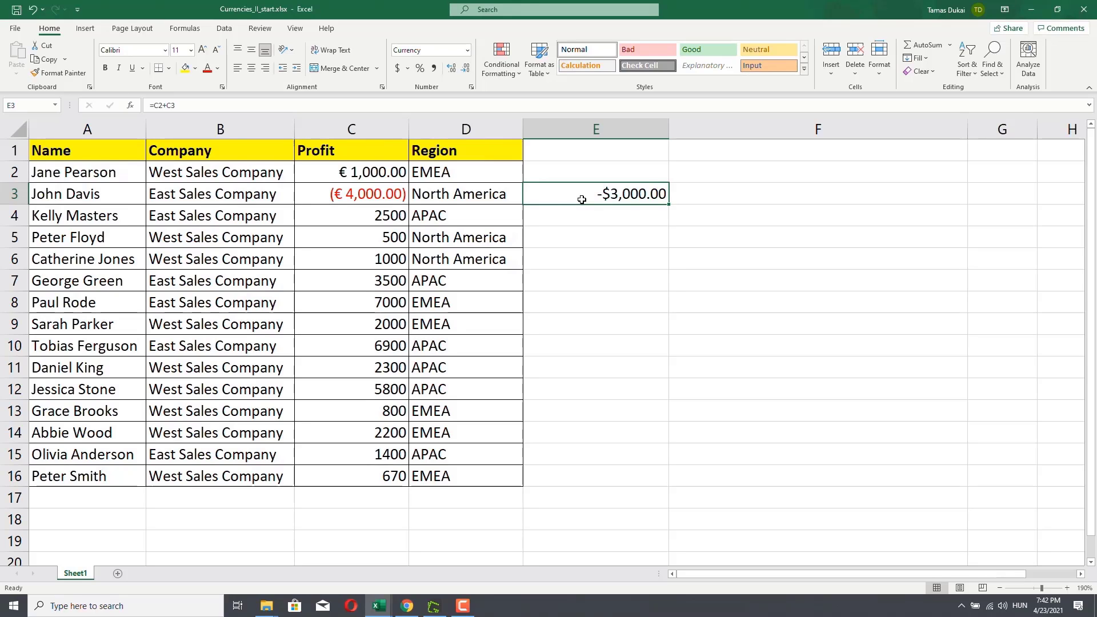
pyautogui.press('Delete')
# Examine the available number formats, the accounting currency choices and the detailed accounting format settings without applying any.
pyautogui.click(468, 50)
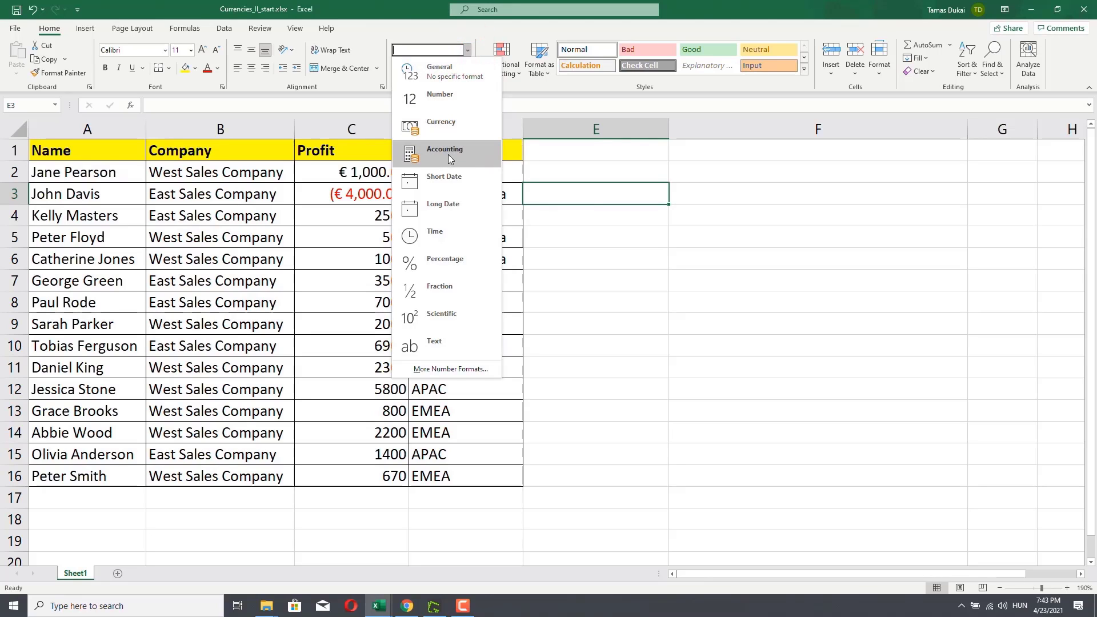
pyautogui.click(574, 157)
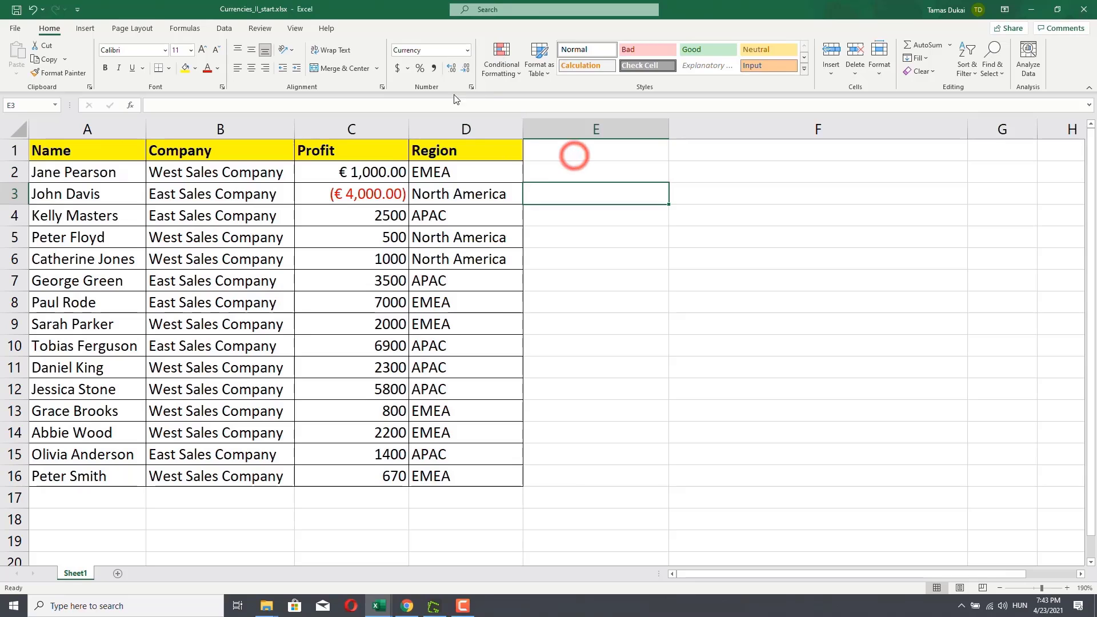
pyautogui.click(408, 68)
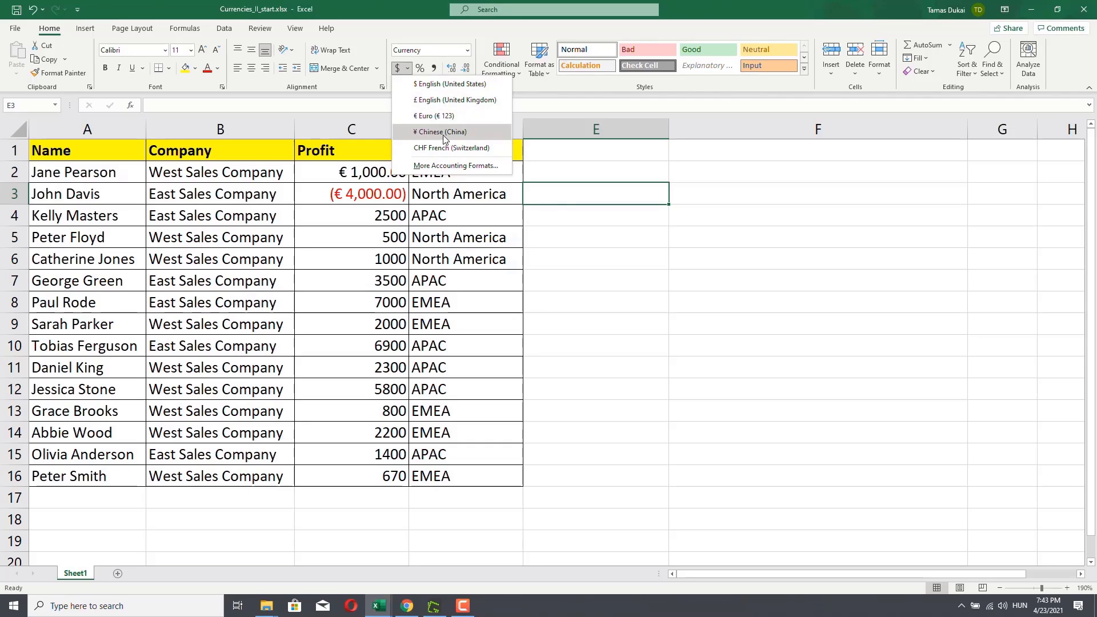
pyautogui.click(440, 166)
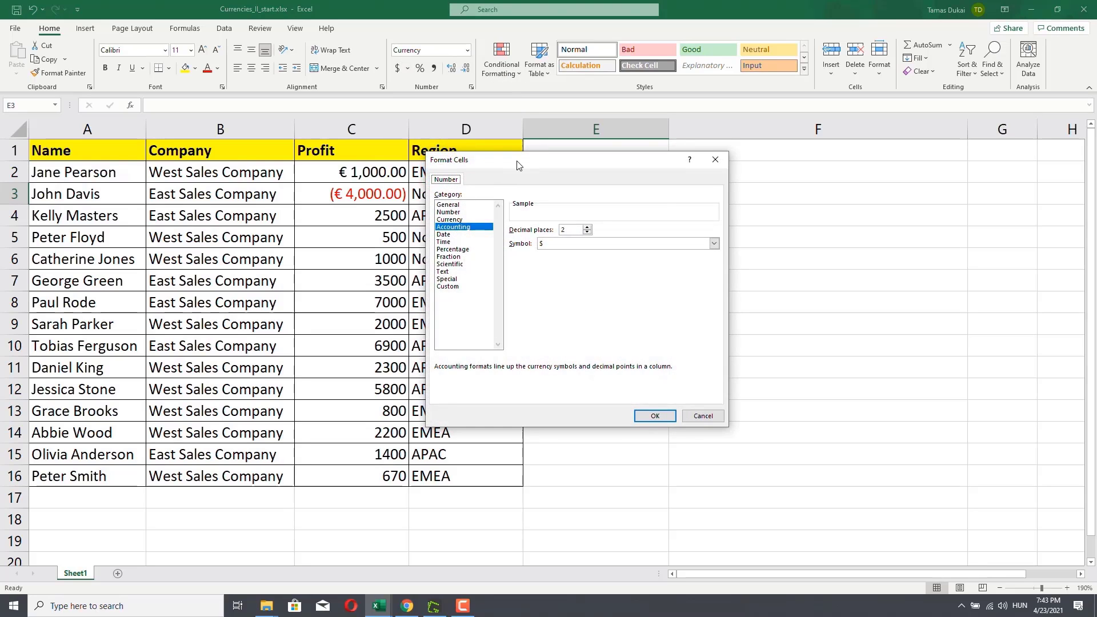
pyautogui.moveTo(519, 165); pyautogui.dragTo(651, 243)
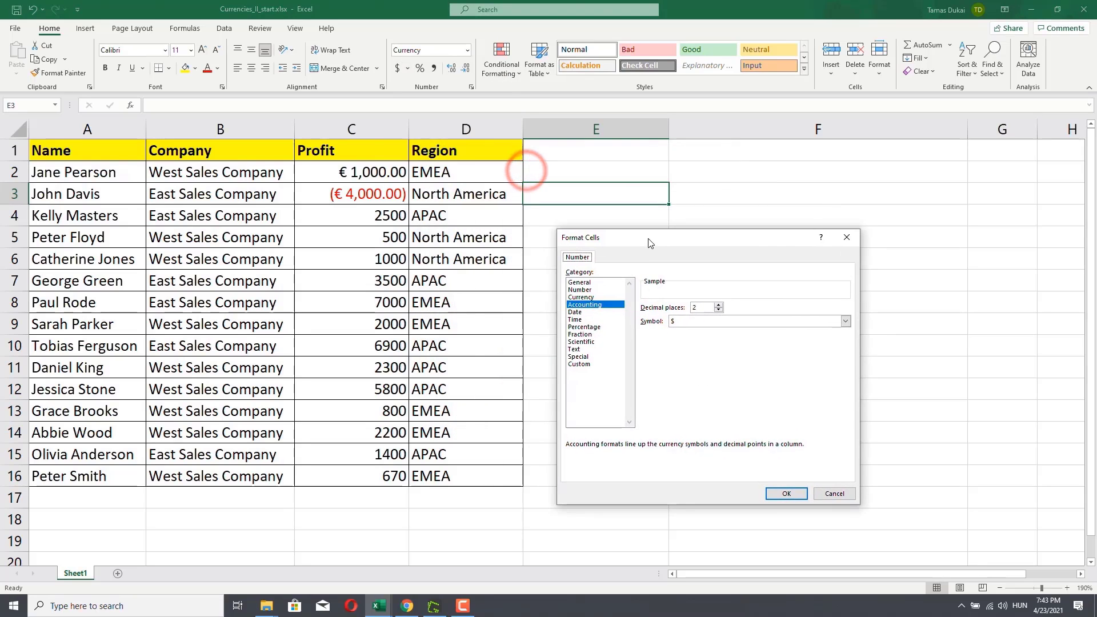
pyautogui.click(828, 495)
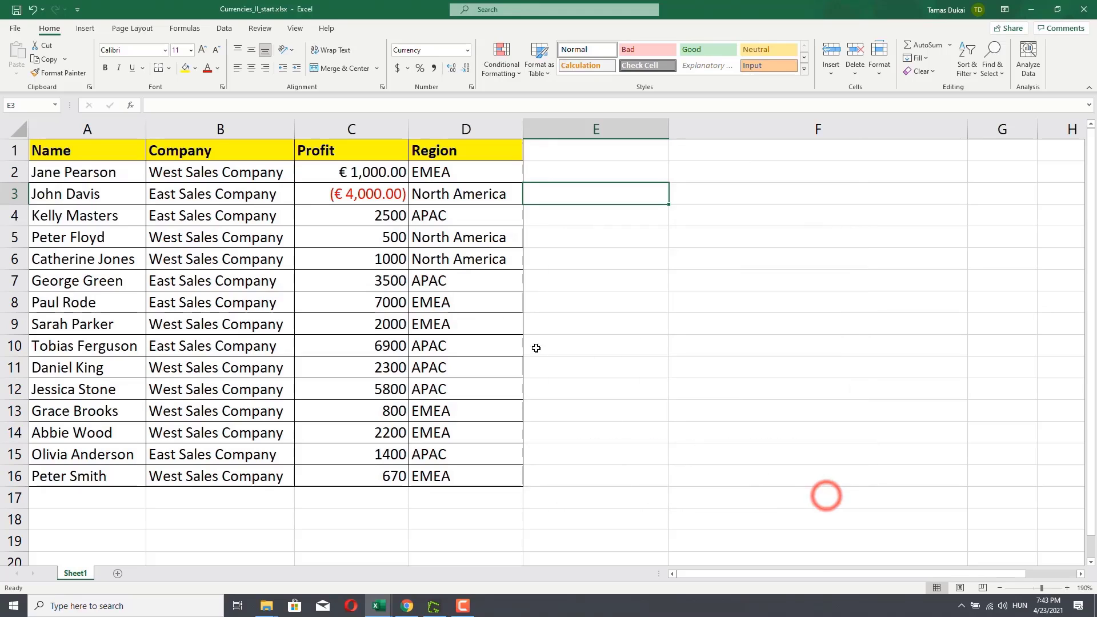
# Format the Profit value in C4 with the Accounting number format, using € Euro (€ 123) as the symbol.
pyautogui.click(347, 213)
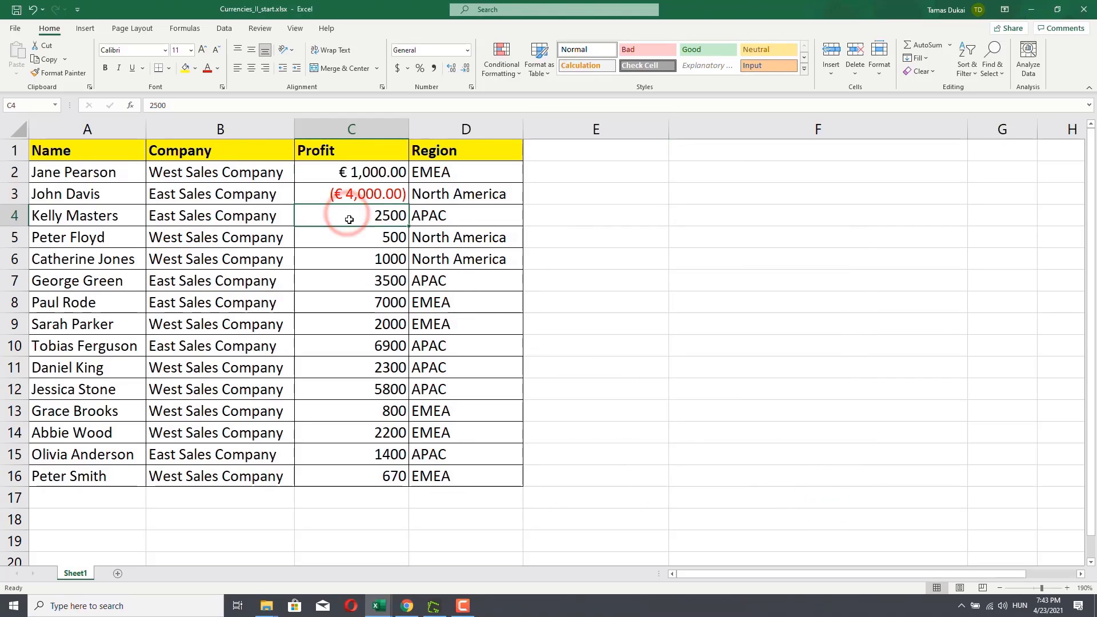
pyautogui.rightClick(351, 222)
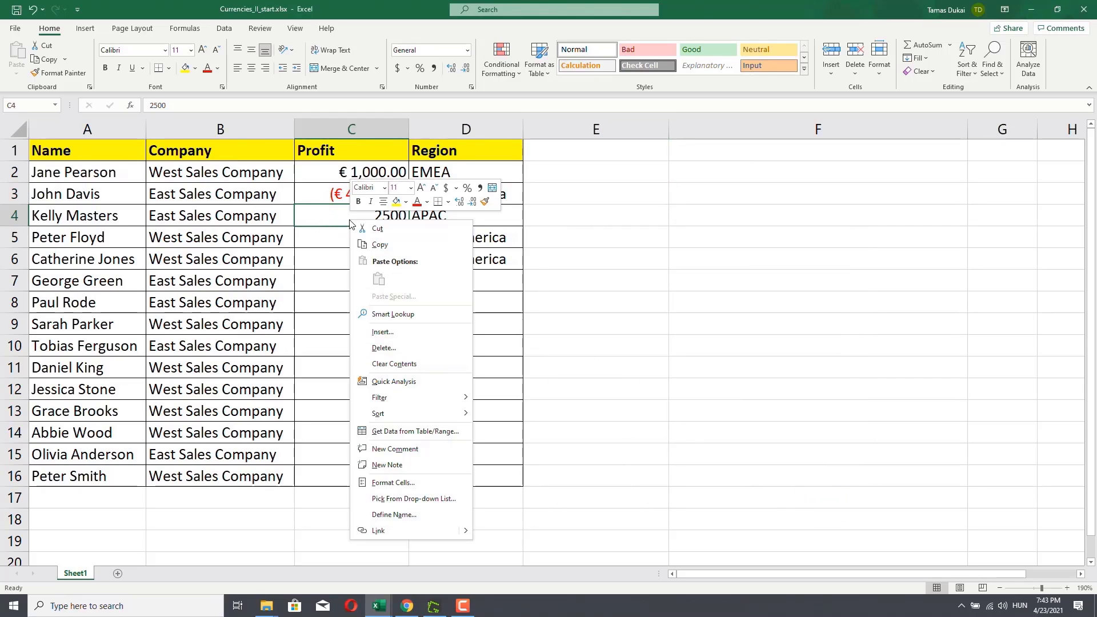
pyautogui.click(389, 483)
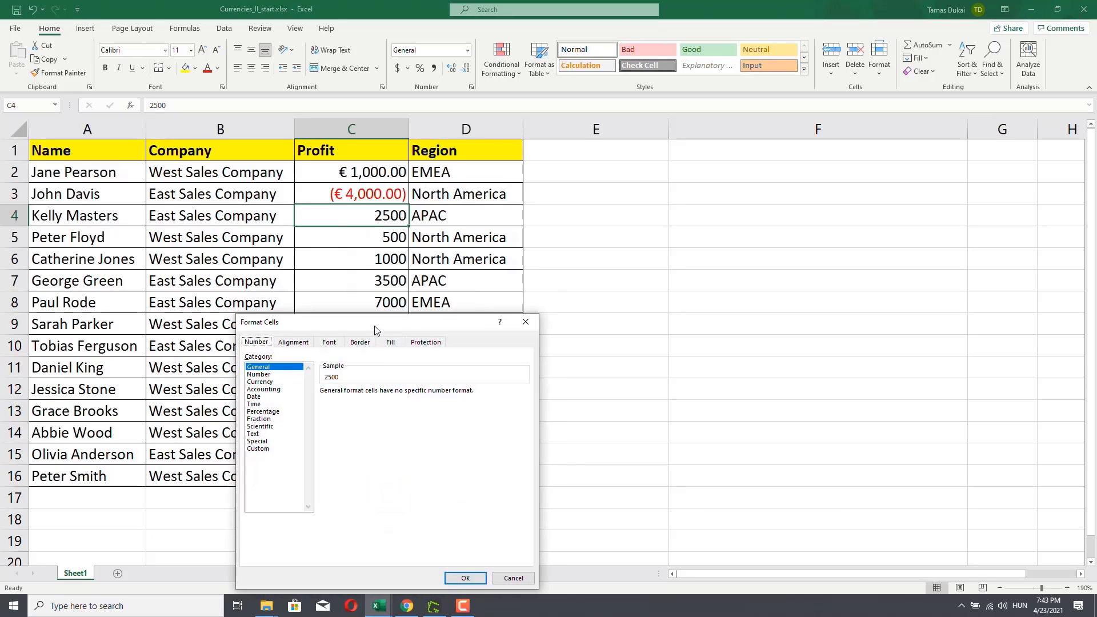
pyautogui.moveTo(378, 322); pyautogui.dragTo(616, 168)
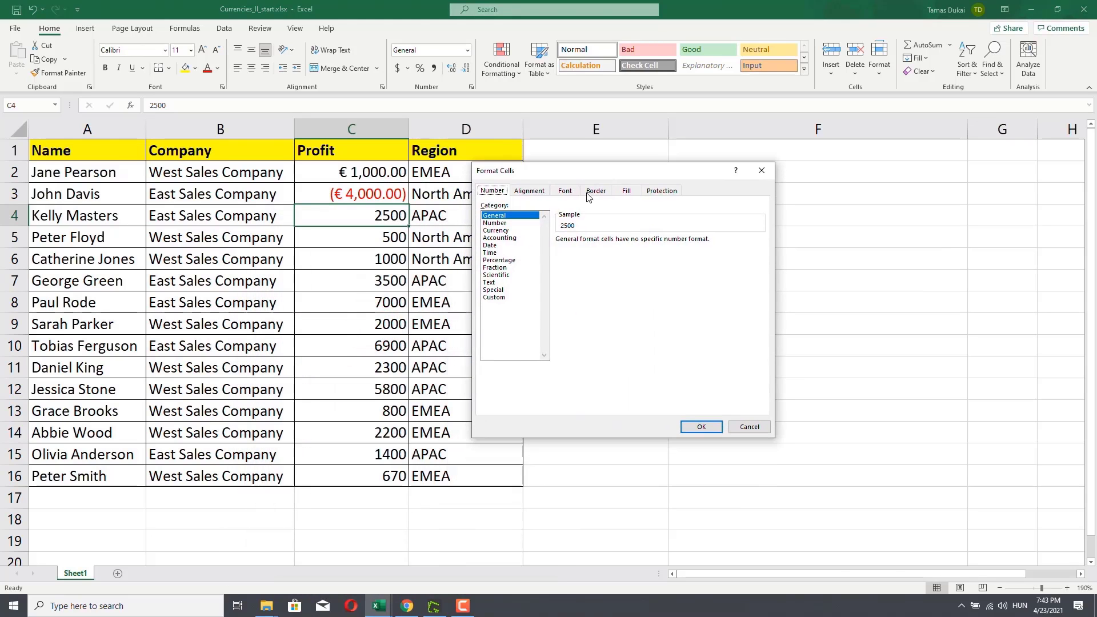
pyautogui.click(513, 238)
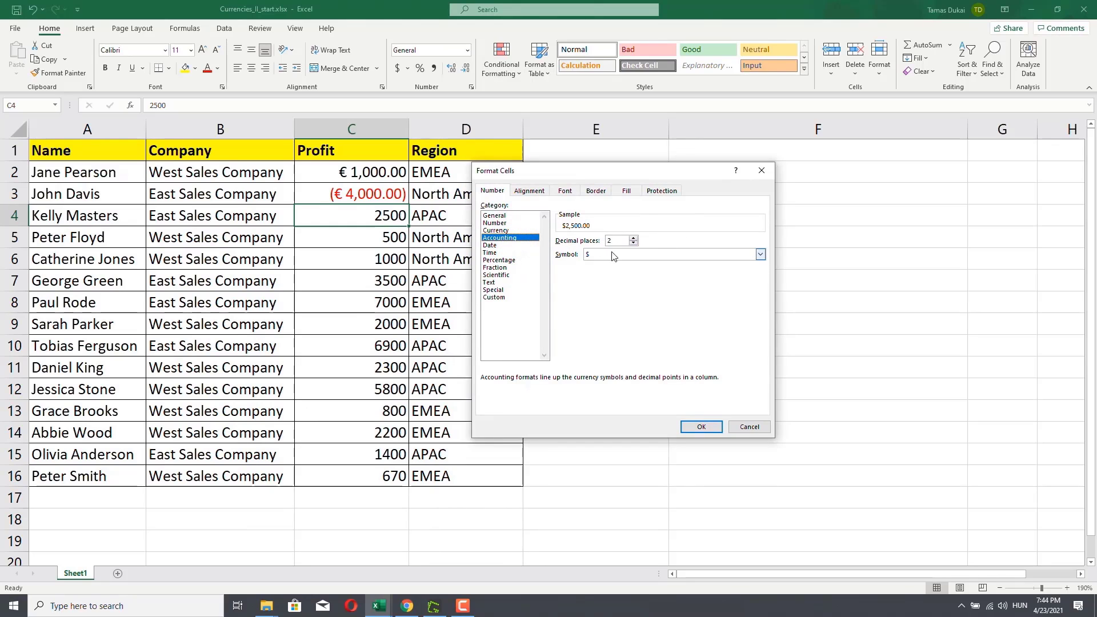
pyautogui.click(761, 255)
pyautogui.scroll(-3, 664, 325)
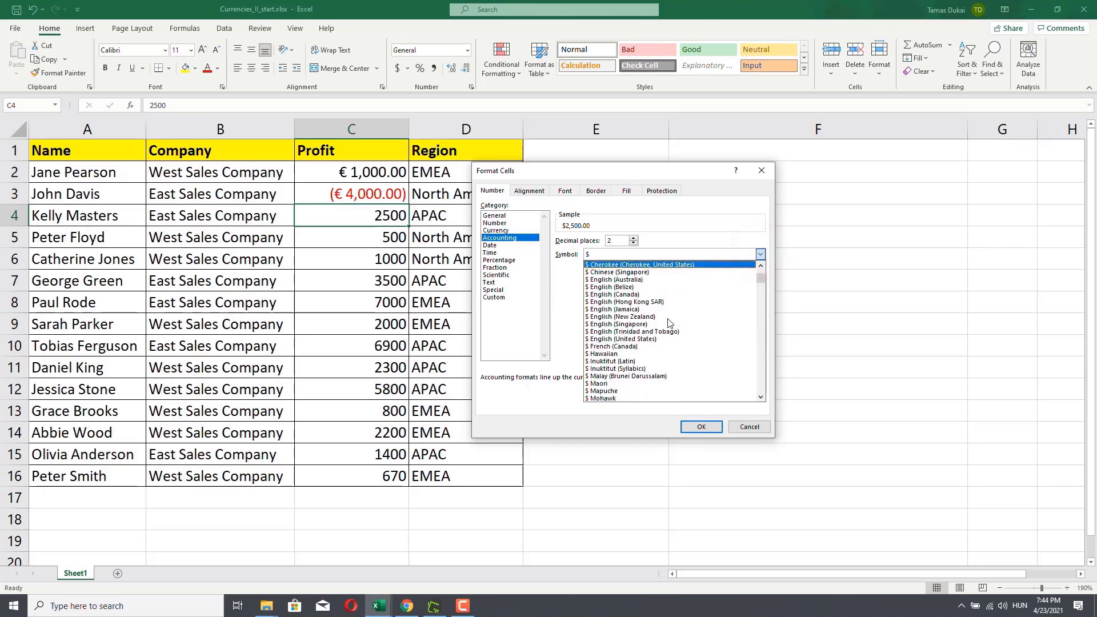
pyautogui.scroll(-10, 664, 324)
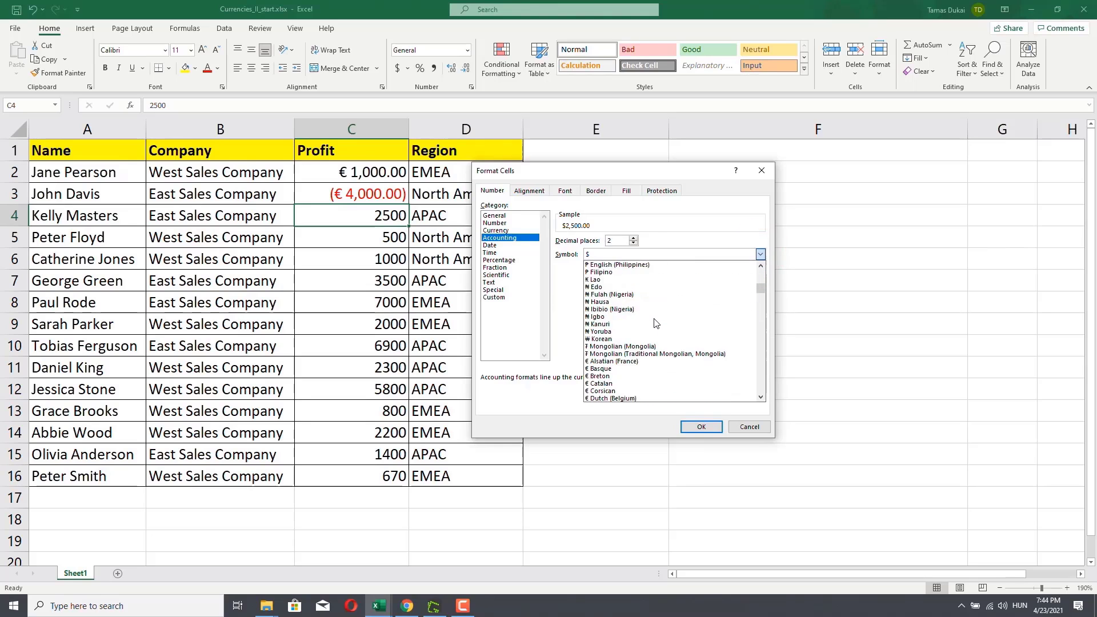
pyautogui.scroll(-2, 660, 323)
pyautogui.click(636, 338)
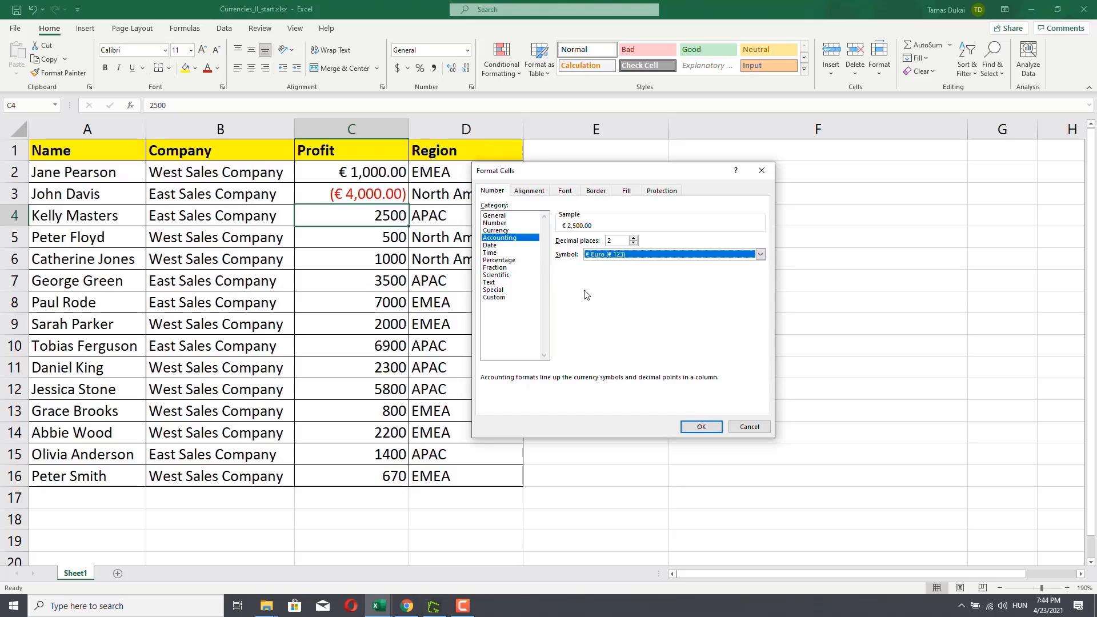
pyautogui.click(687, 429)
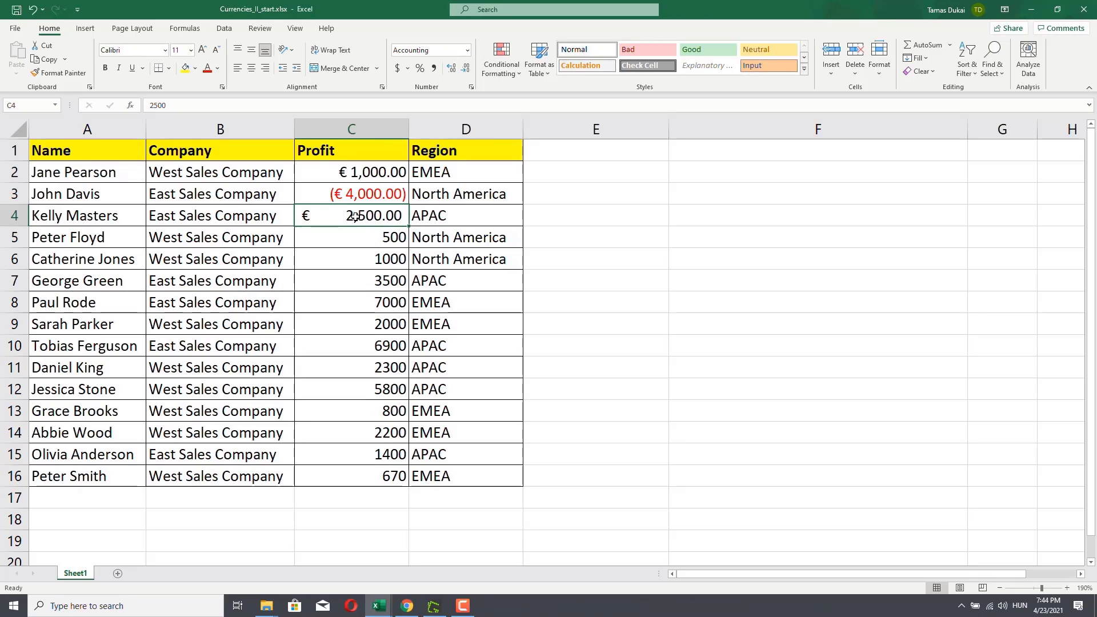
# Make the Profit value in C7 negative by changing it to -3500.
pyautogui.click(350, 172)
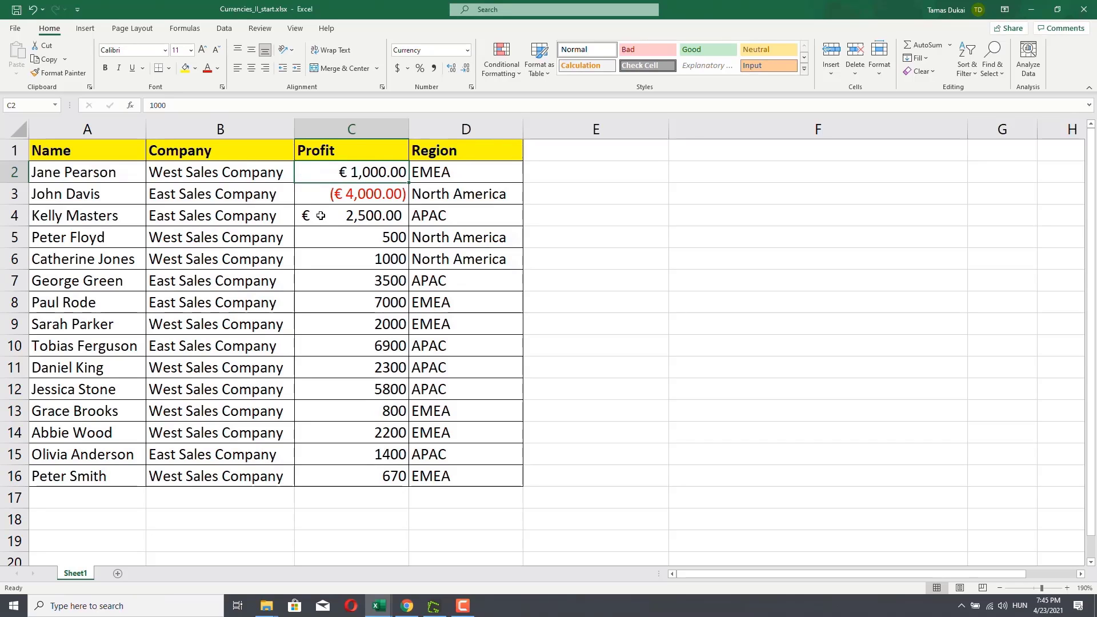
pyautogui.click(355, 285)
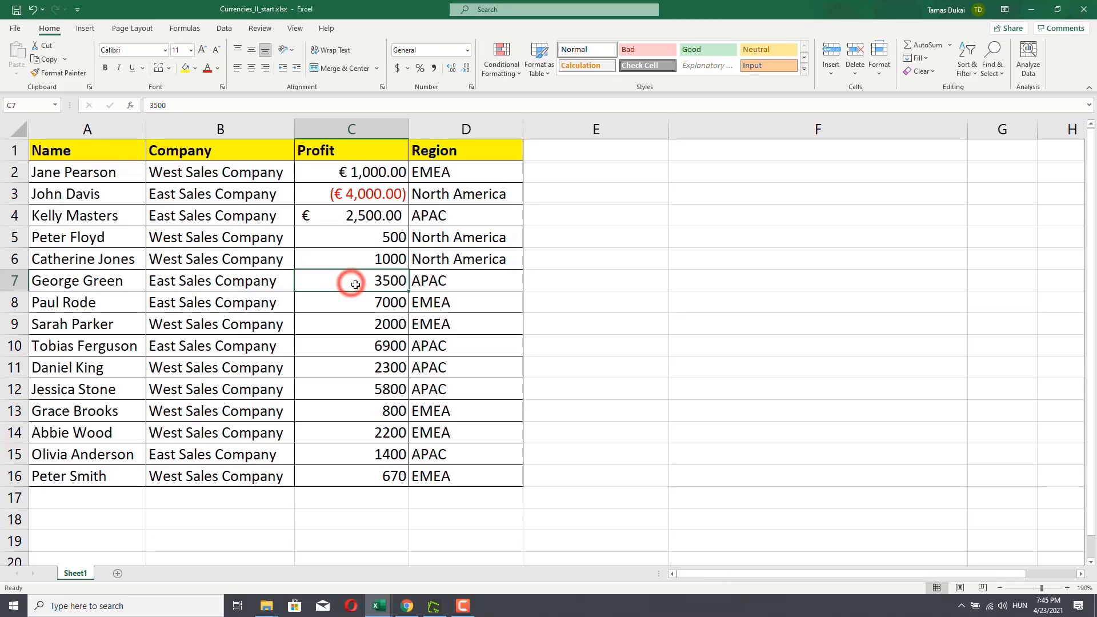
pyautogui.doubleClick(354, 284)
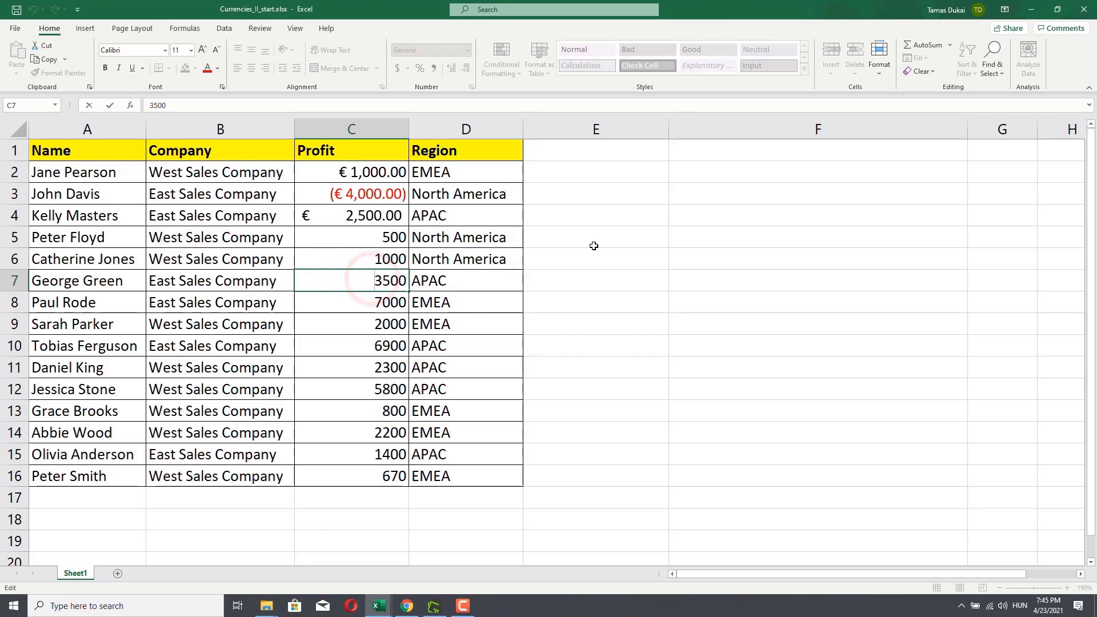
pyautogui.write('-')
pyautogui.press('Return')
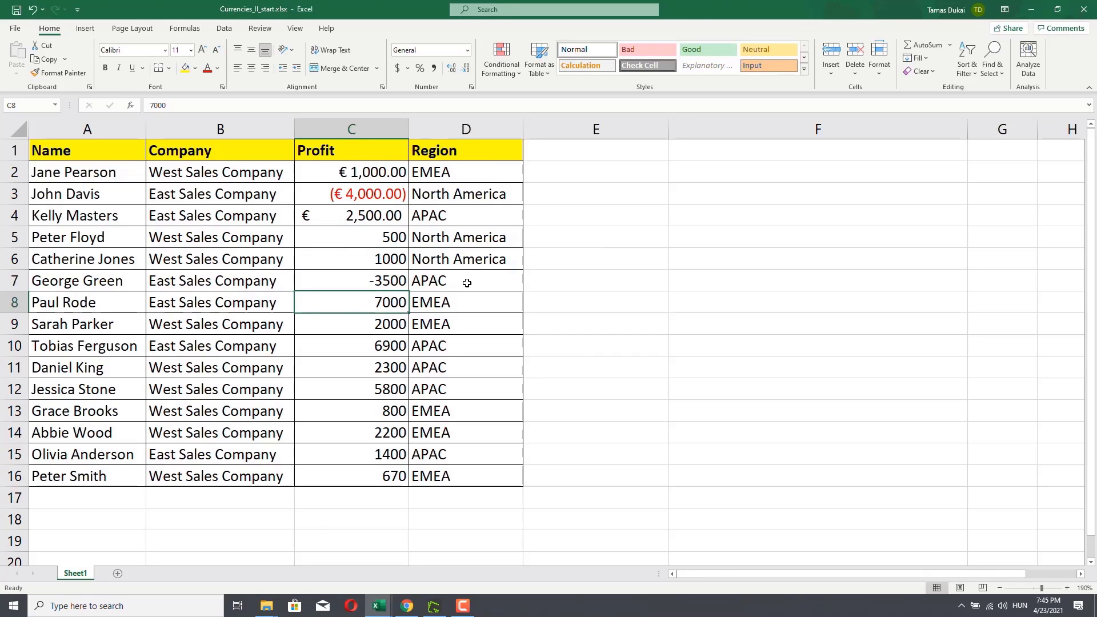
# Copy the accounting format from C4 onto the negative Profit value in C7 with Format Painter.
pyautogui.click(356, 216)
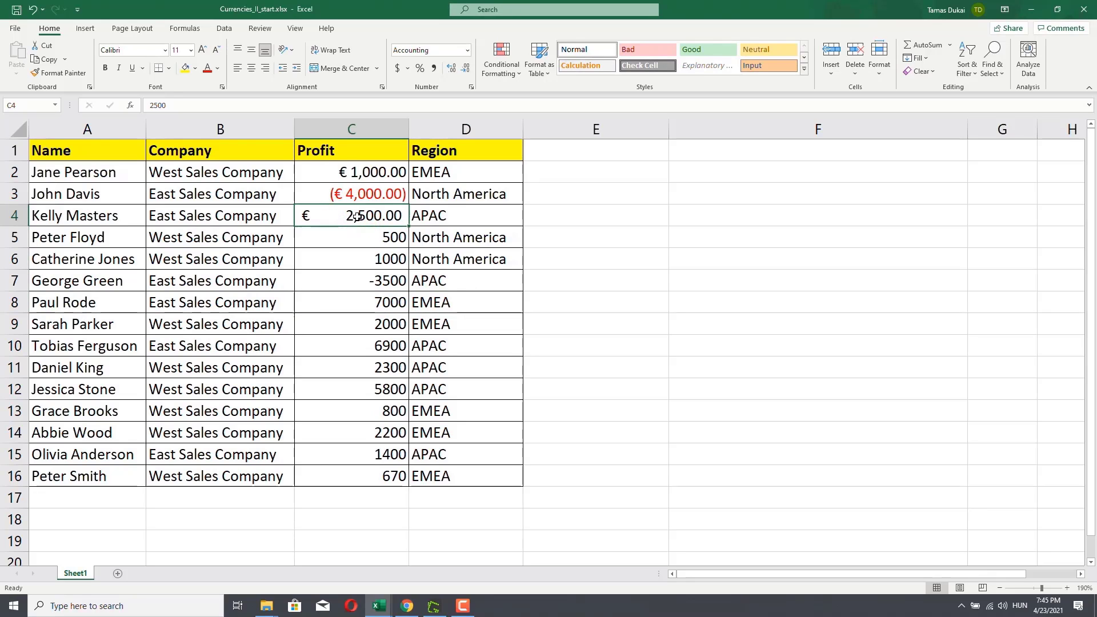
pyautogui.click(352, 280)
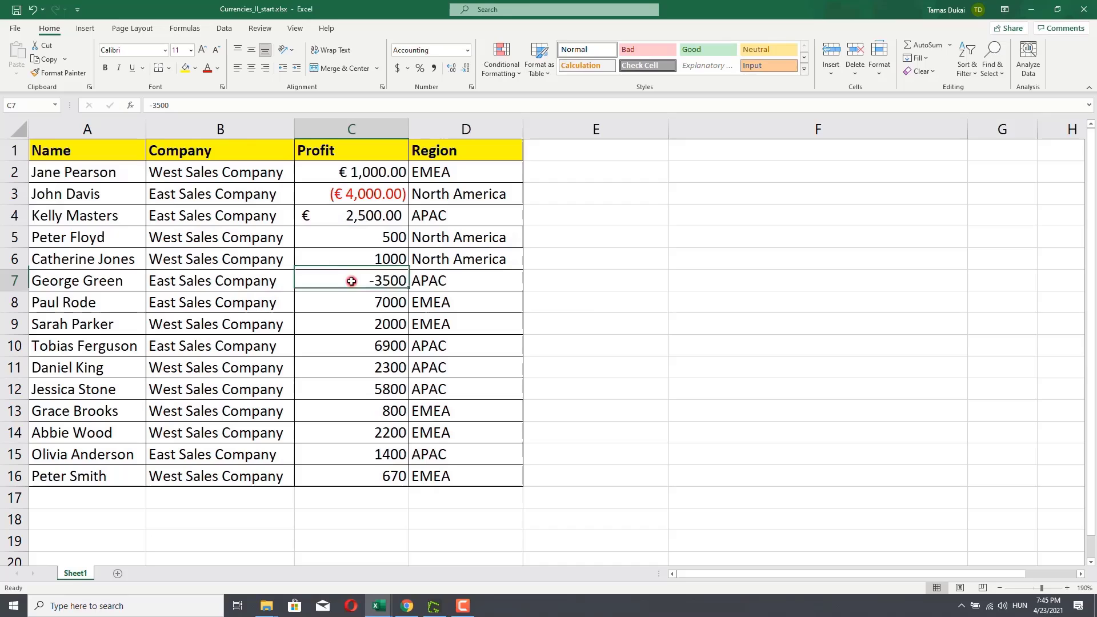
pyautogui.click(349, 215)
pyautogui.click(58, 72)
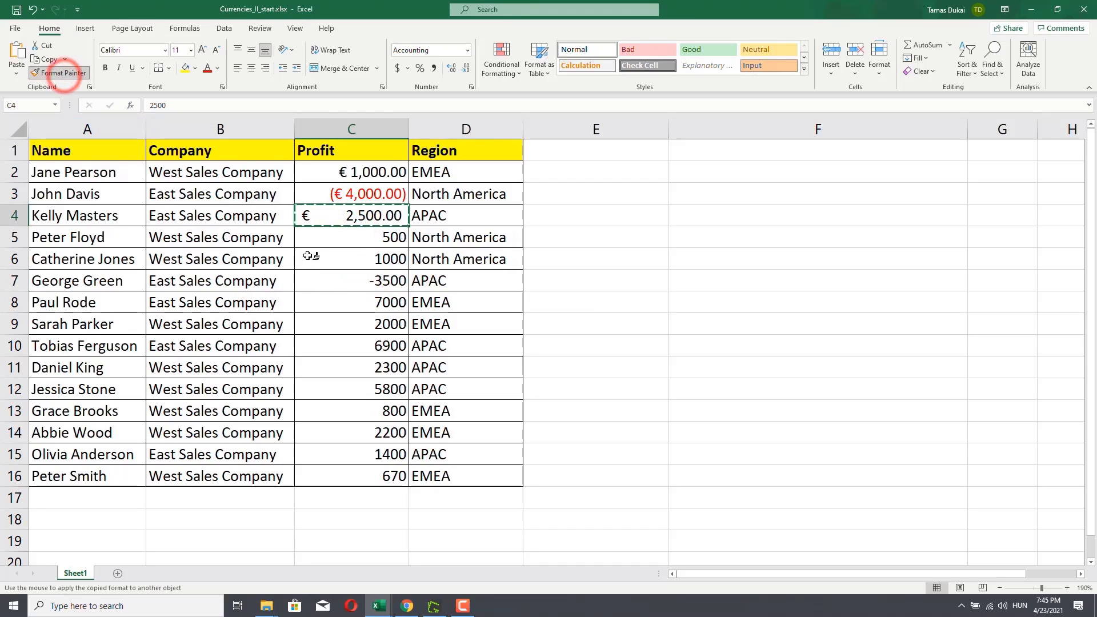
pyautogui.click(350, 280)
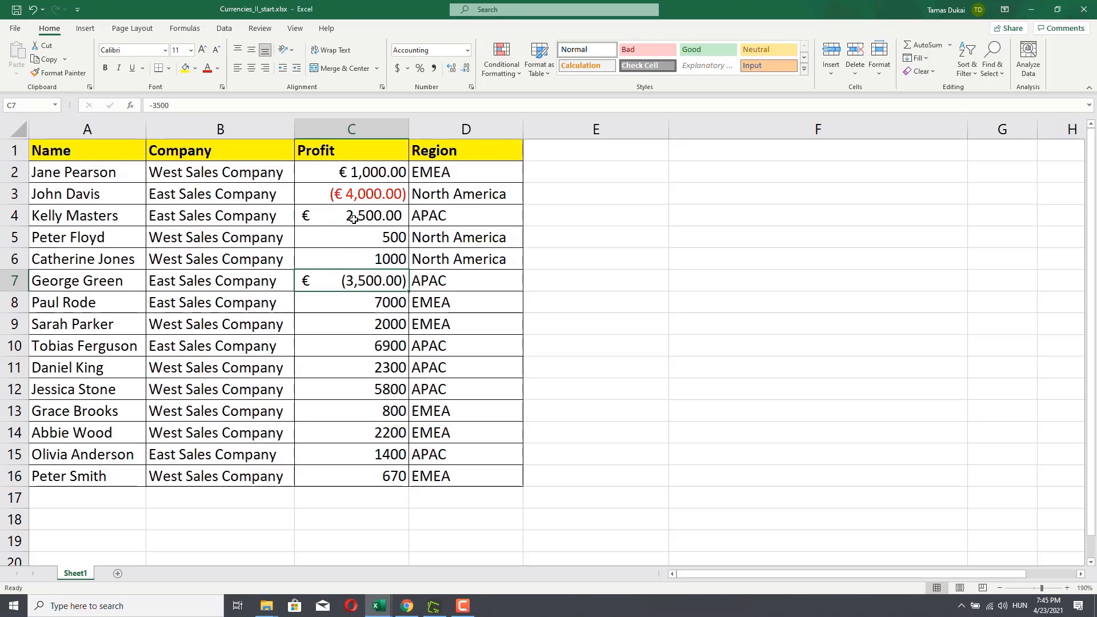
# Copy the euro currency format from C2 onto the Profit cells C3:C16 with Format Painter.
pyautogui.click(334, 176)
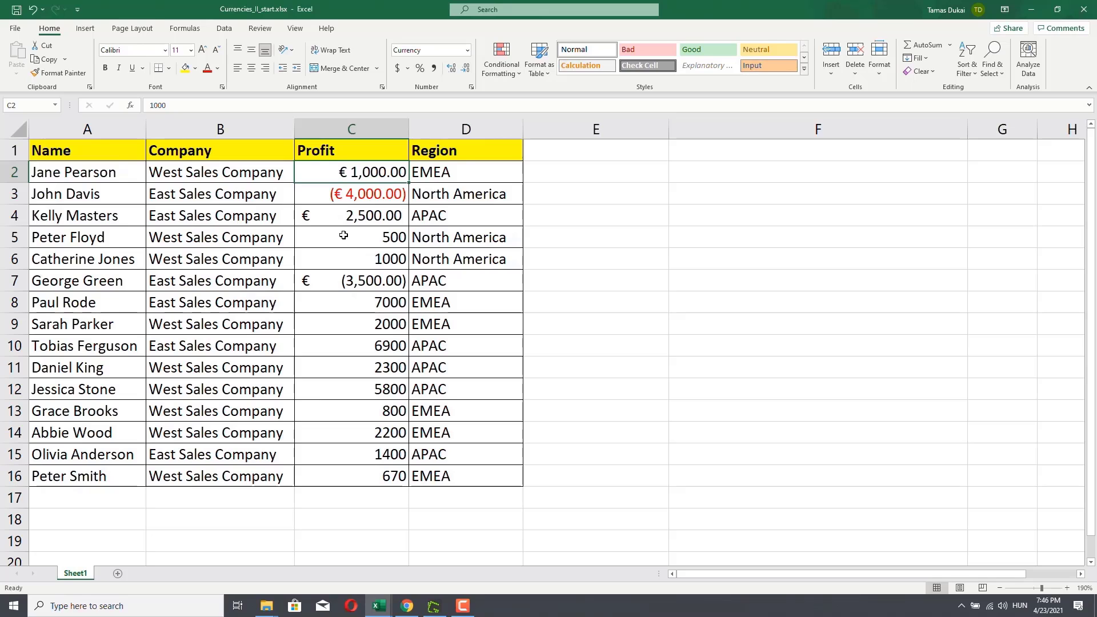
pyautogui.click(73, 76)
pyautogui.moveTo(350, 194); pyautogui.dragTo(357, 477)
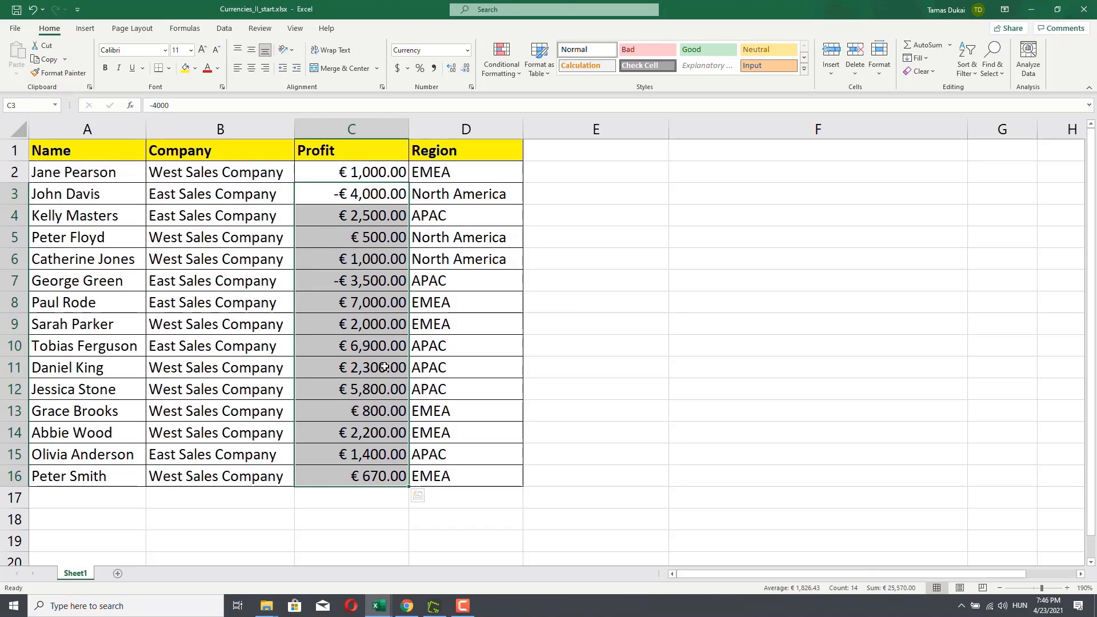
# Total the Profit column in C17 with the formula =SUM(C2:C16) and select the total.
pyautogui.doubleClick(362, 497)
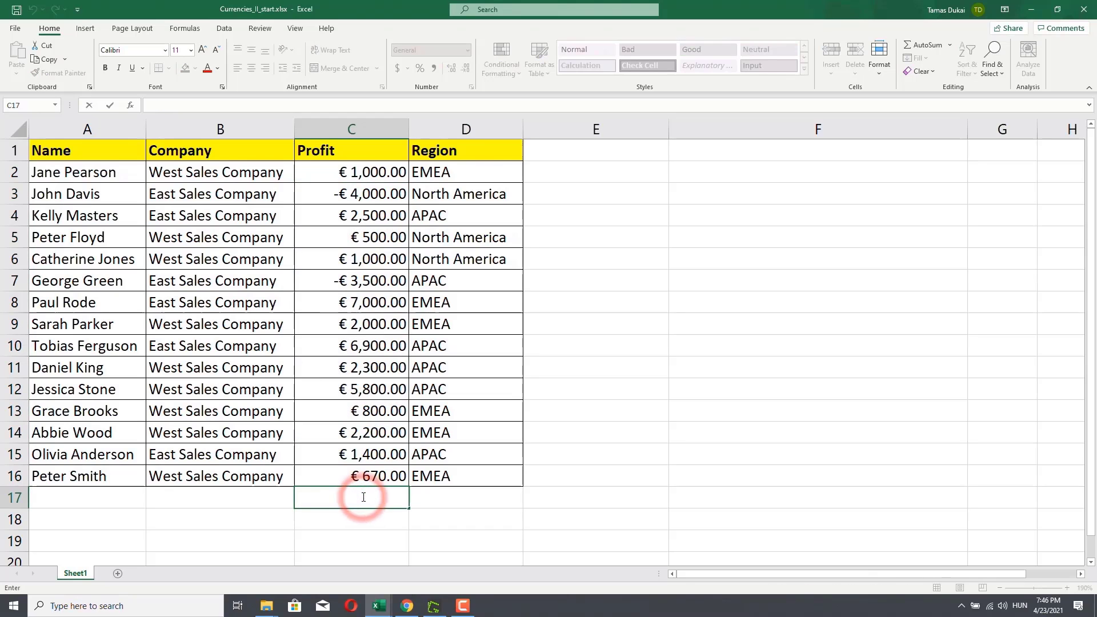
pyautogui.write('=su,')
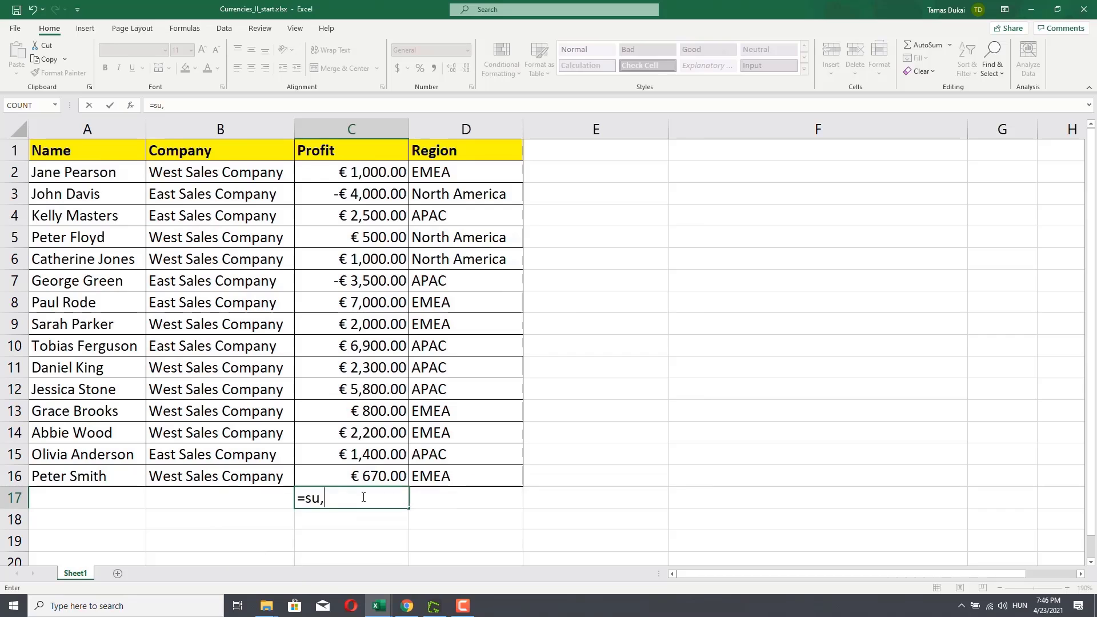
pyautogui.press('BackSpace')
pyautogui.write('m')
pyautogui.press('Tab')
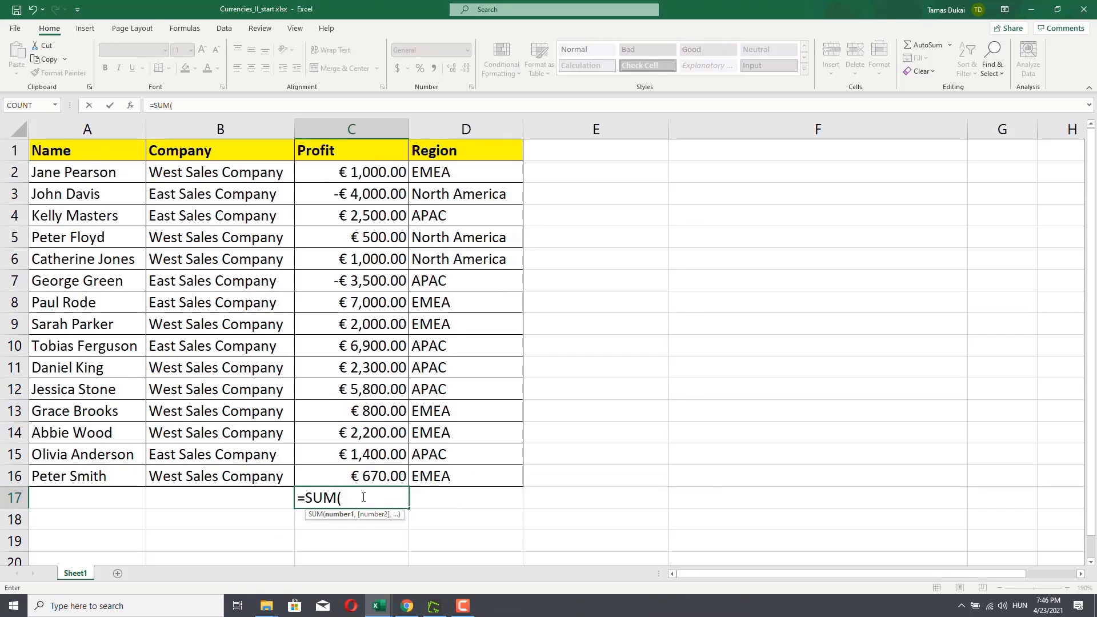
pyautogui.moveTo(384, 172); pyautogui.dragTo(375, 473)
pyautogui.write(')')
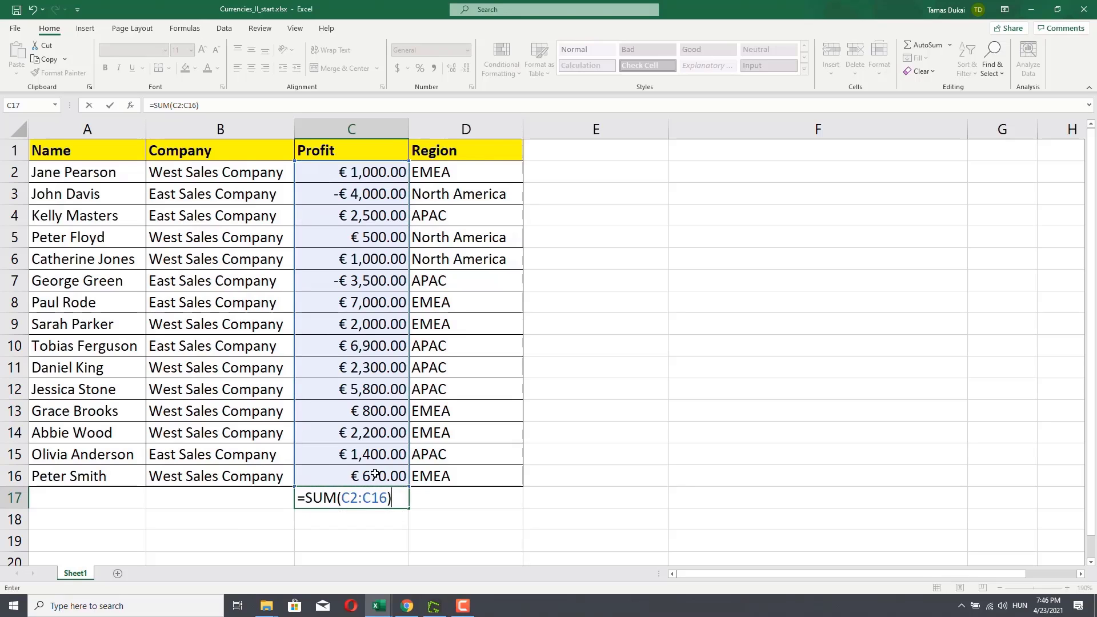
pyautogui.press('Return')
pyautogui.click(369, 498)
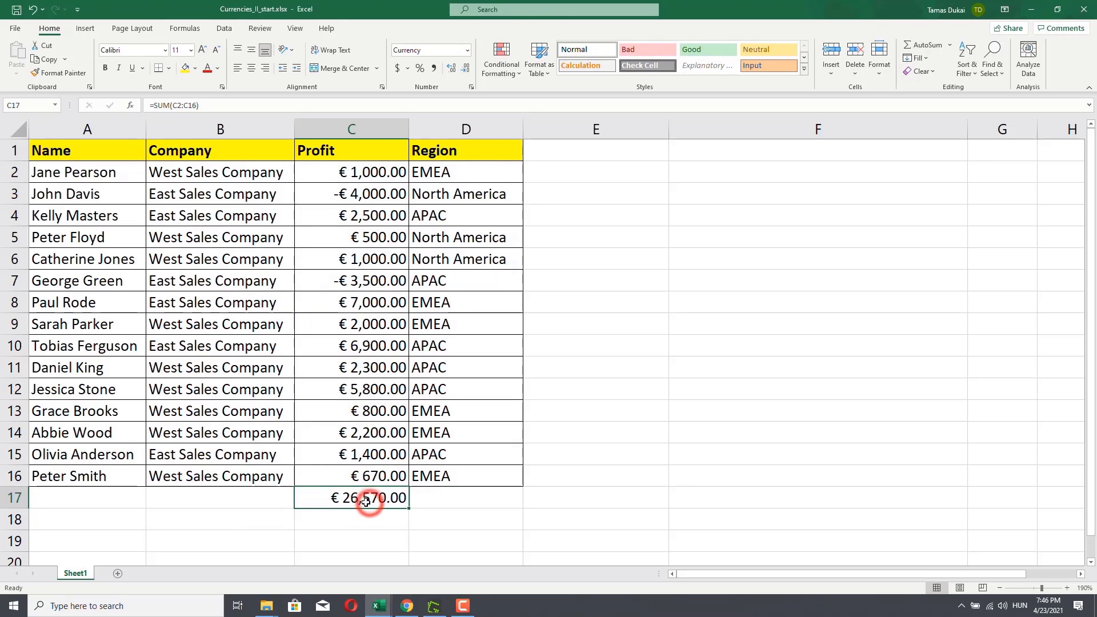